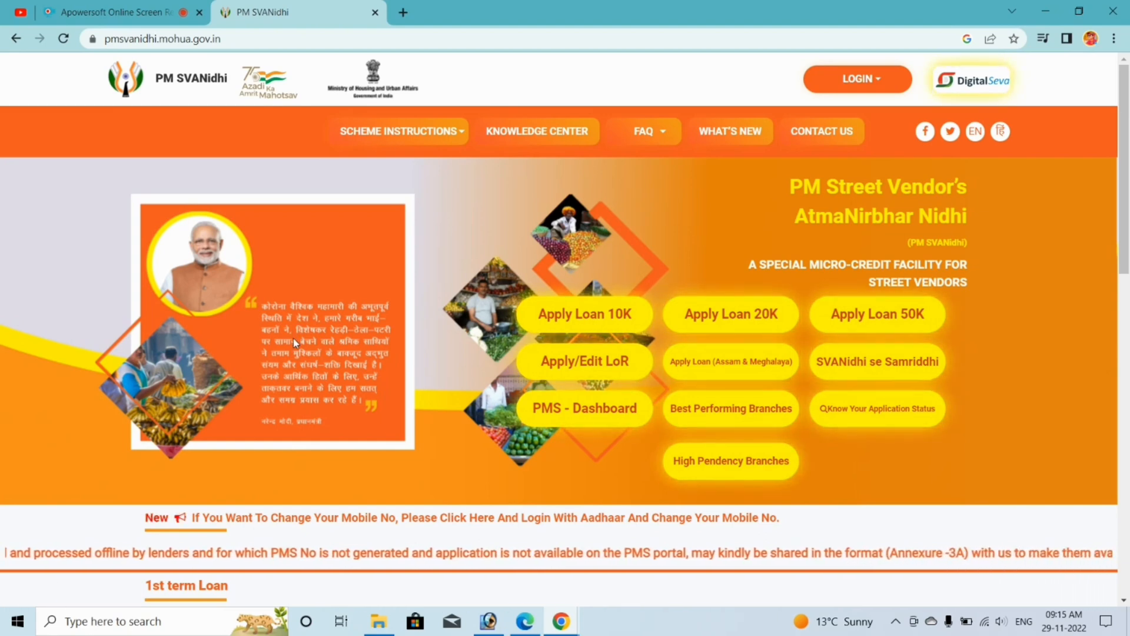
{"action": "scroll", "coordinate": [332, 393], "scroll_direction": "down", "scroll_amount": 3}
{"action": "left_click_drag", "start_coordinate": [183, 404], "coordinate": [262, 419]}
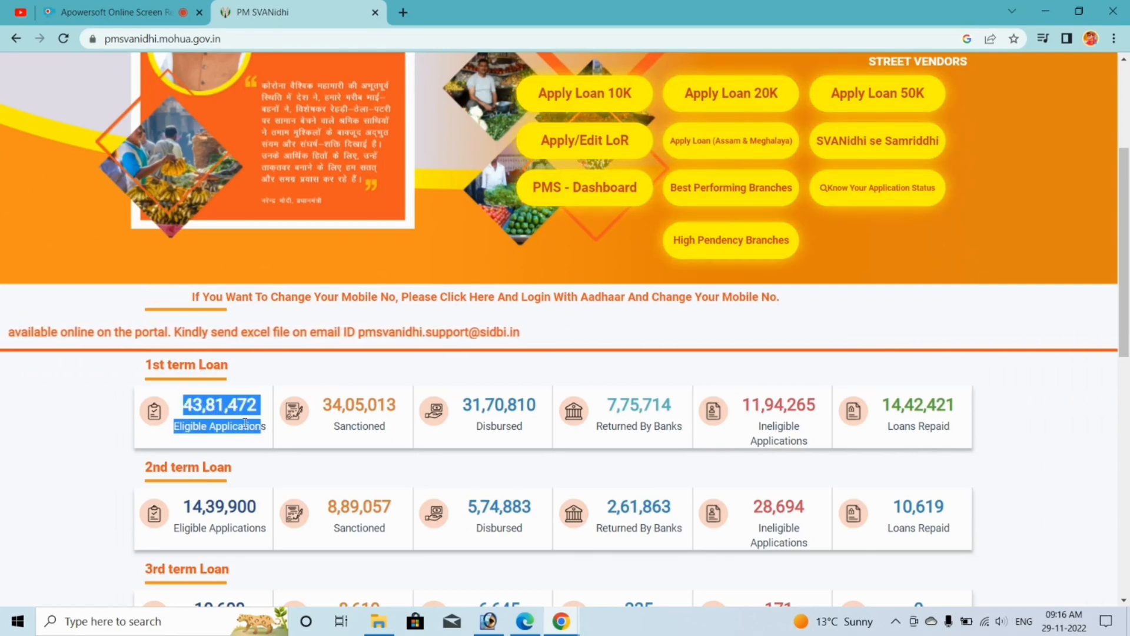
{"action": "left_click", "coordinate": [243, 442]}
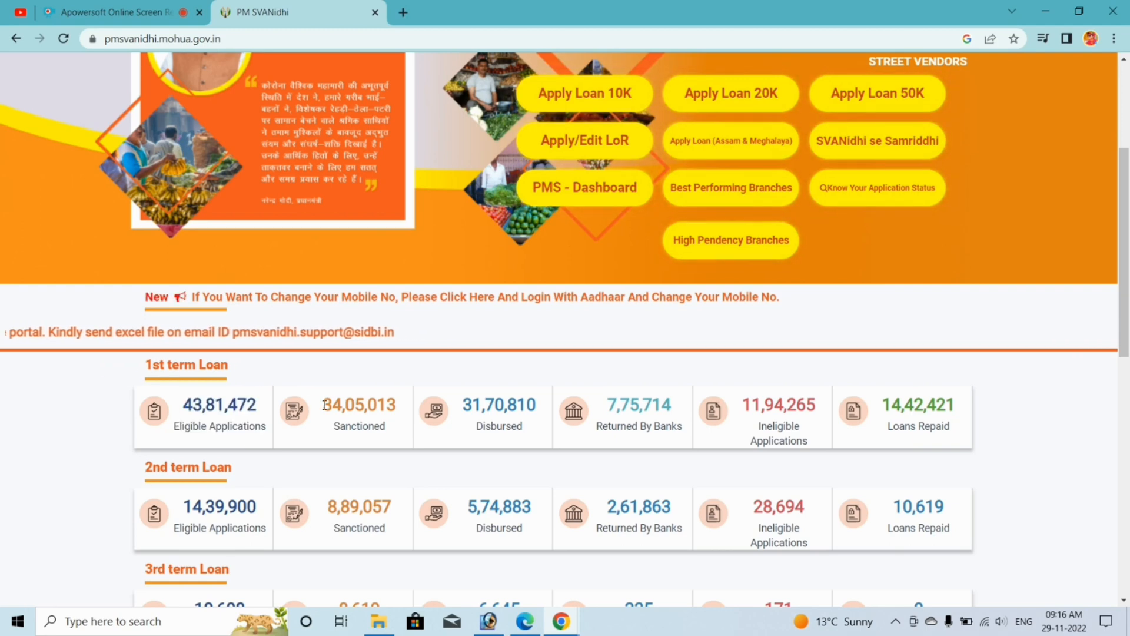
{"action": "left_click_drag", "start_coordinate": [324, 405], "coordinate": [391, 408]}
{"action": "scroll", "coordinate": [1073, 373], "scroll_direction": "up", "scroll_amount": 4}
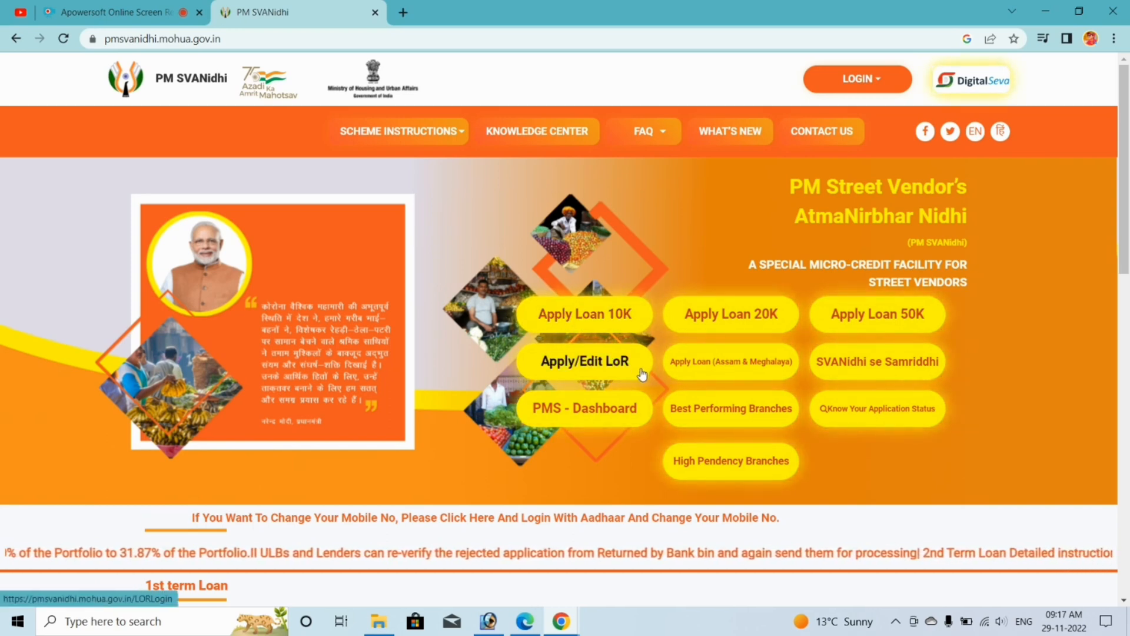
- Start a new LoR application and verify the applicant's mobile number with the OTP
{"action": "left_click", "coordinate": [566, 374]}
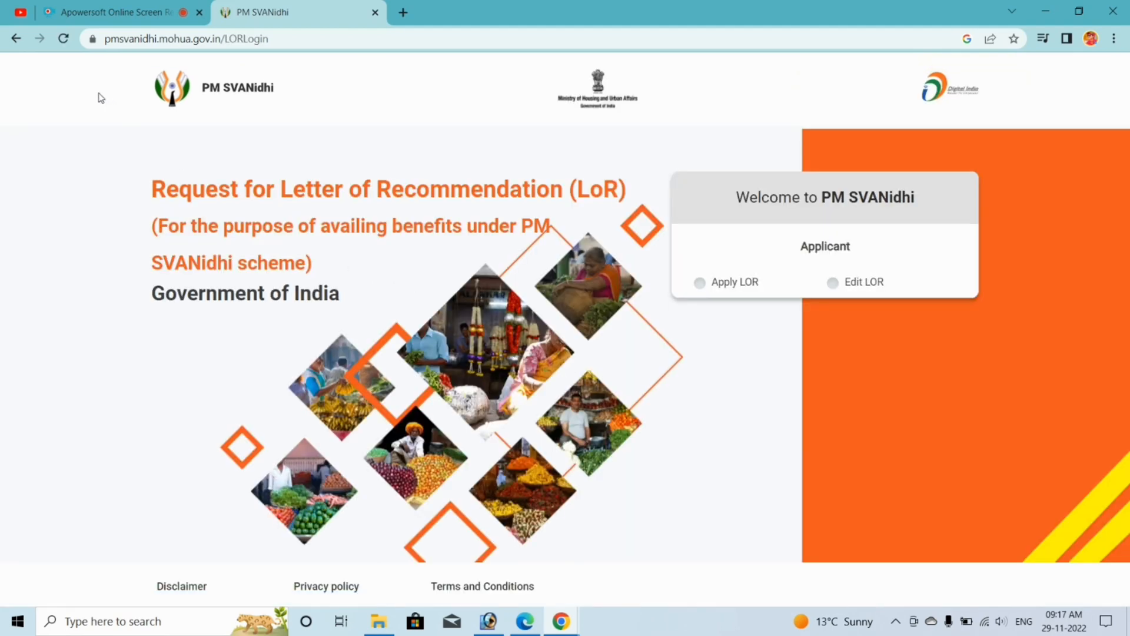
{"action": "left_click", "coordinate": [699, 285]}
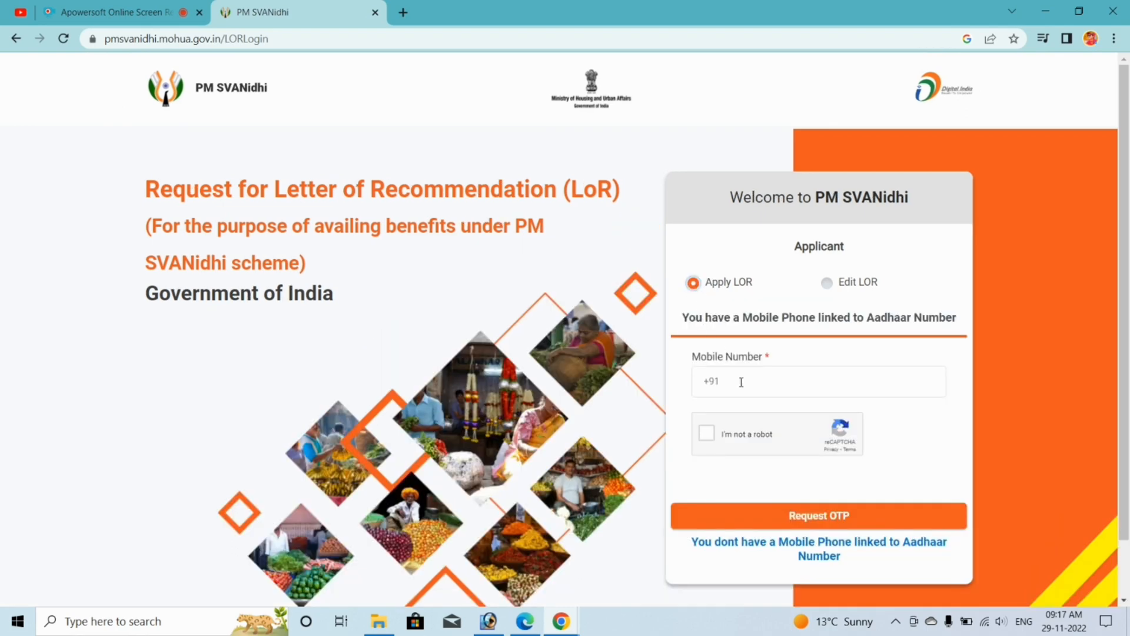
{"action": "left_click", "coordinate": [708, 434]}
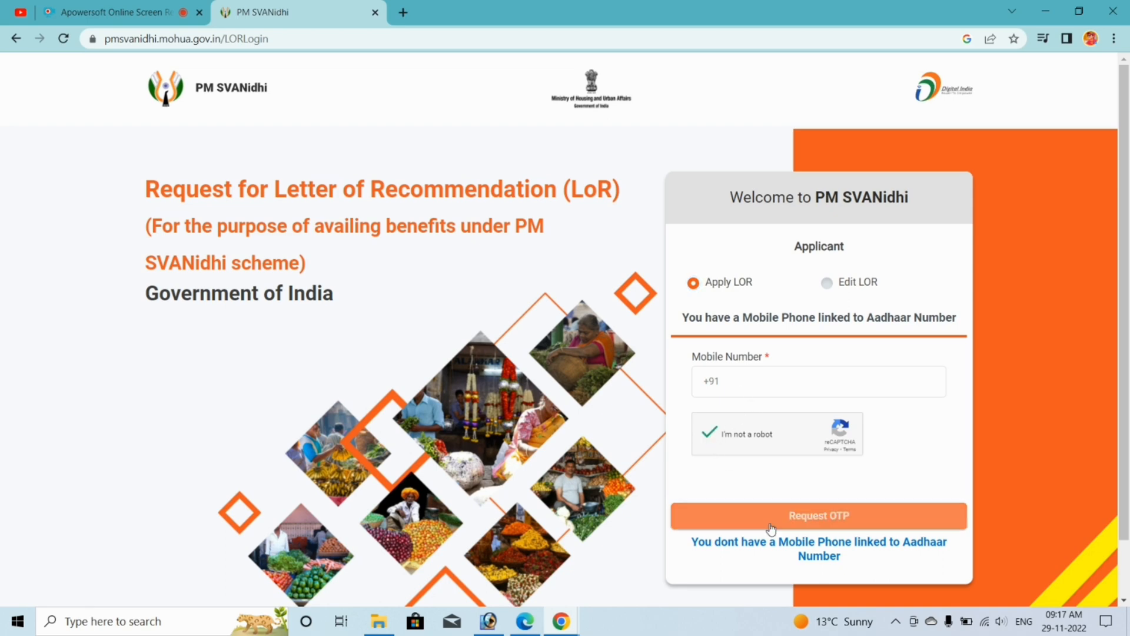
{"action": "left_click", "coordinate": [804, 532]}
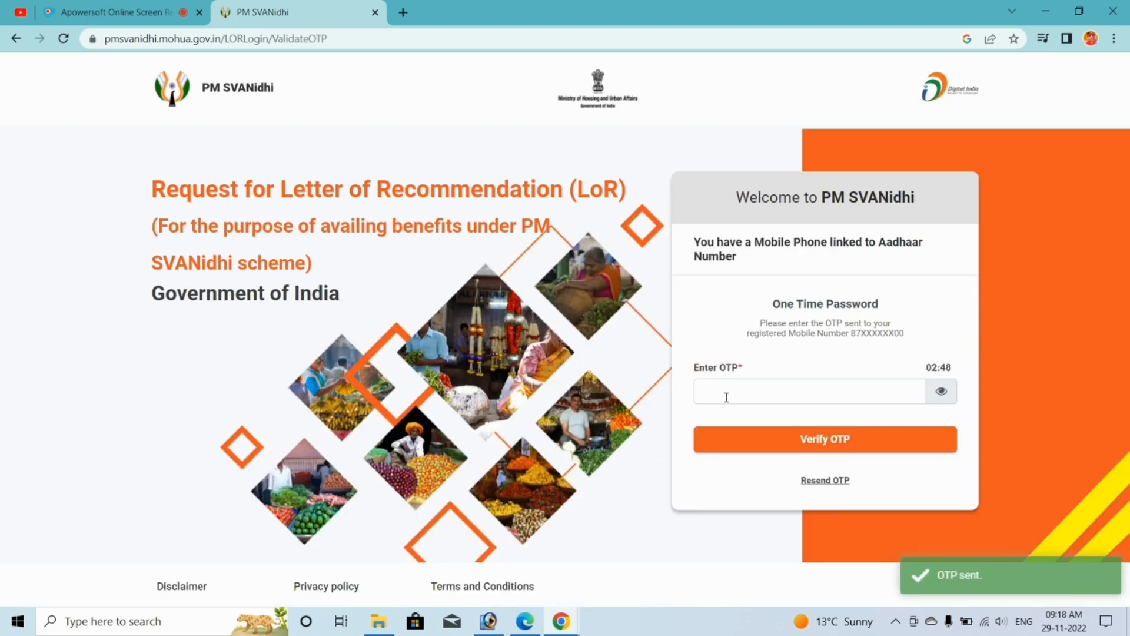
{"action": "left_click", "coordinate": [731, 393]}
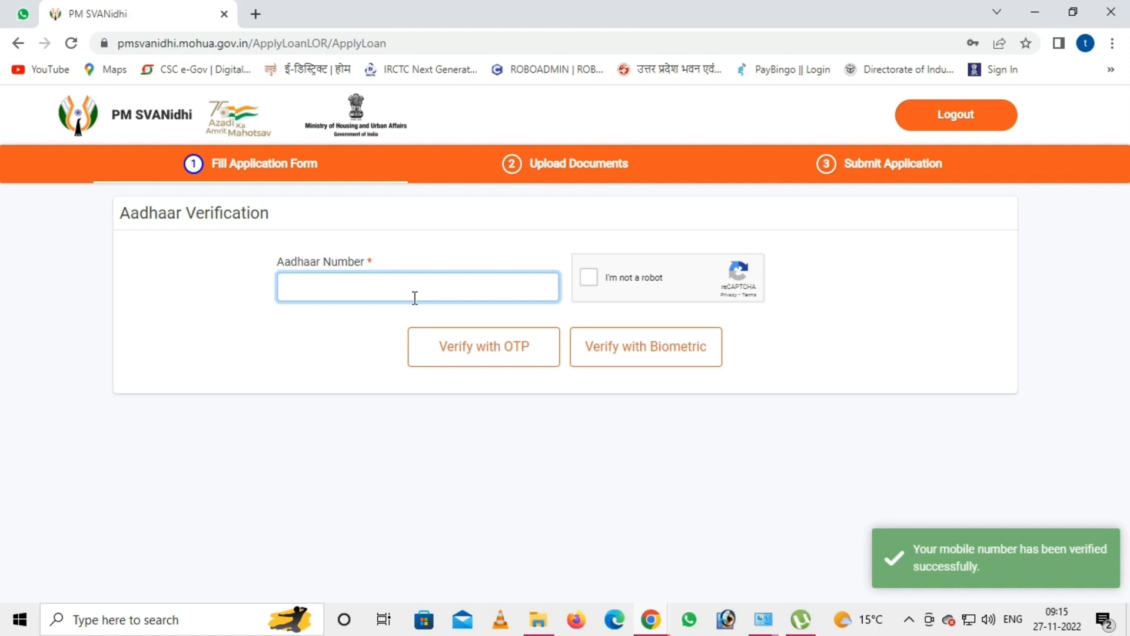
- Enter the applicant's Aadhaar number and verify it with an OTP
{"action": "type", "text": "****"}
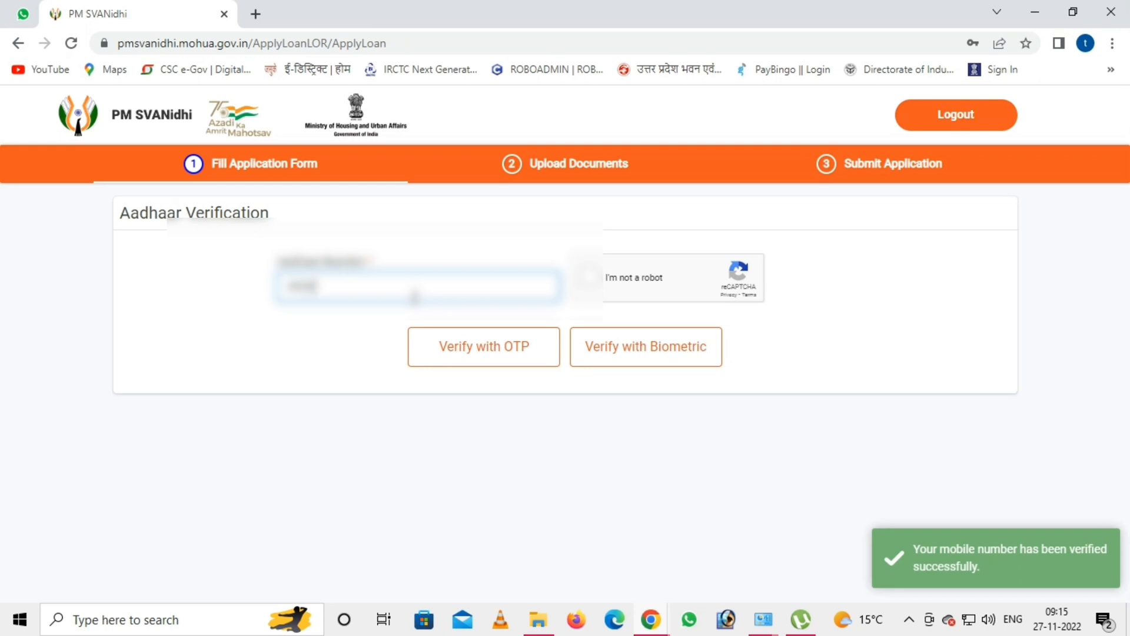
{"action": "type", "text": "****"}
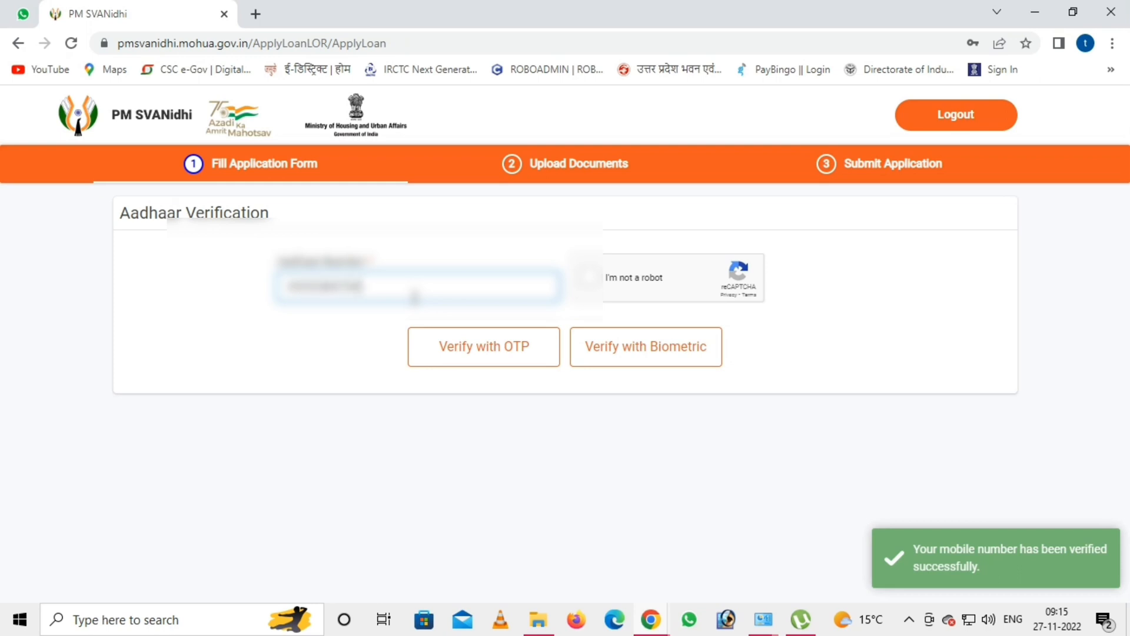
{"action": "left_click", "coordinate": [587, 277]}
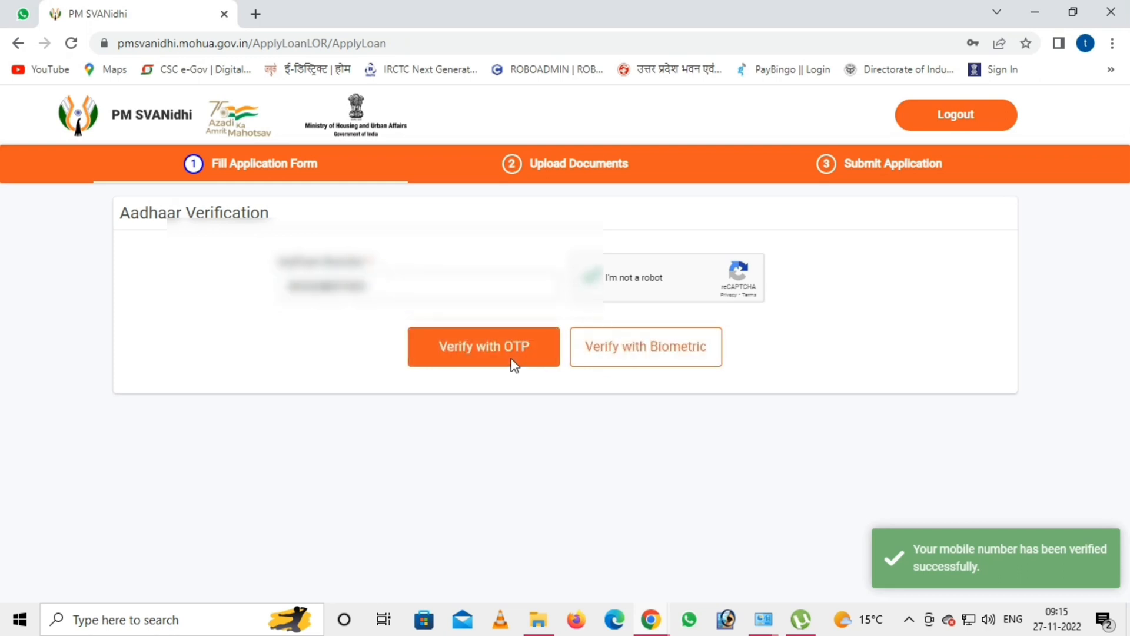
{"action": "left_click", "coordinate": [512, 360]}
{"action": "scroll", "coordinate": [511, 358], "scroll_direction": "down", "scroll_amount": 1}
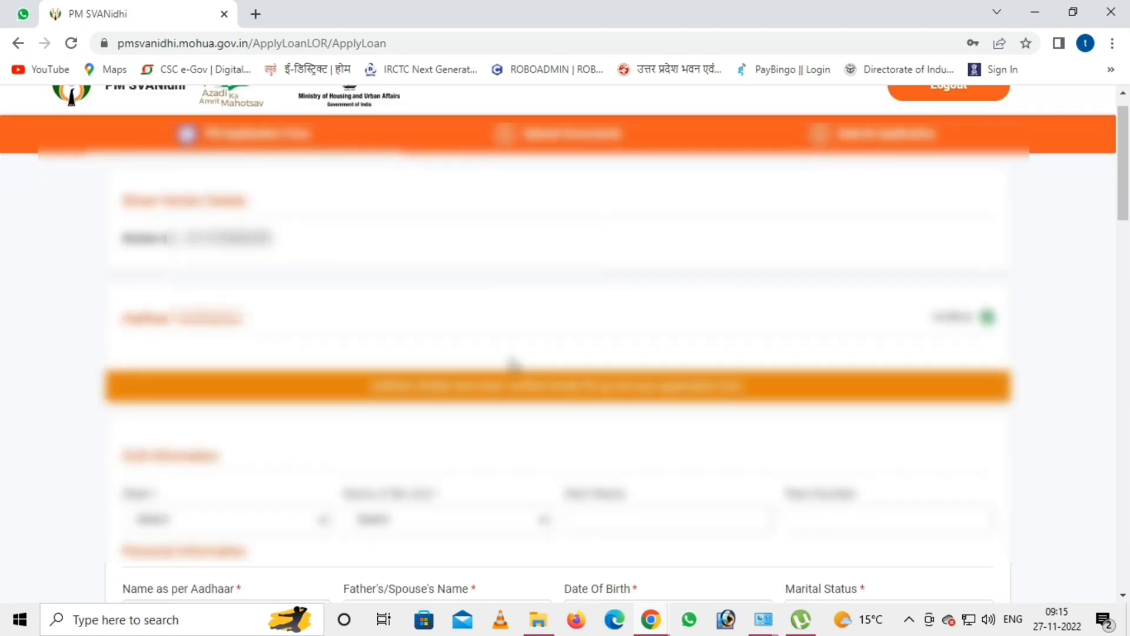
{"action": "scroll", "coordinate": [457, 384], "scroll_direction": "up", "scroll_amount": 1}
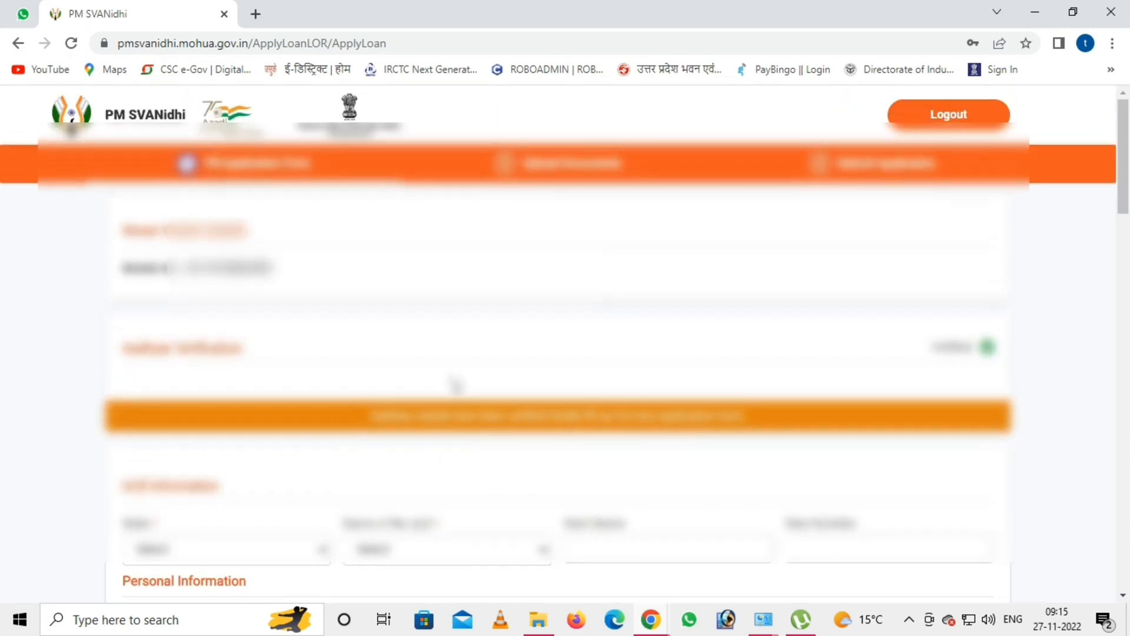
{"action": "scroll", "coordinate": [456, 385], "scroll_direction": "down", "scroll_amount": 3}
- Set the ULB details: state Uttar Pradesh, the local body, ward name and ward number
{"action": "left_click", "coordinate": [227, 300]}
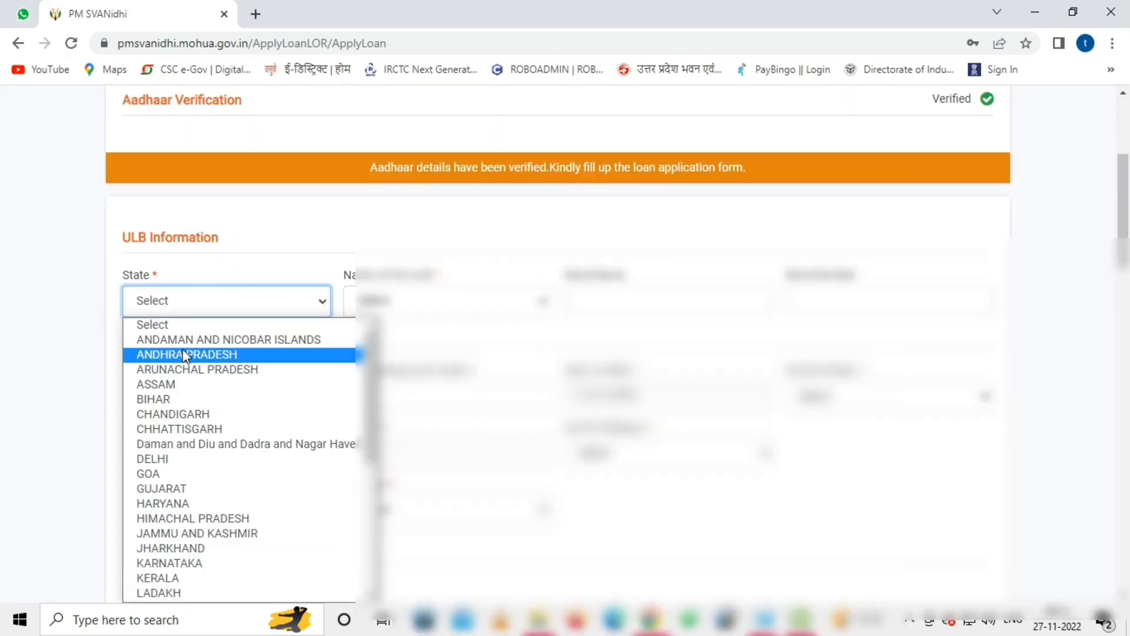
{"action": "scroll", "coordinate": [169, 465], "scroll_direction": "down", "scroll_amount": 4}
{"action": "scroll", "coordinate": [168, 521], "scroll_direction": "up", "scroll_amount": 2}
{"action": "scroll", "coordinate": [189, 565], "scroll_direction": "down", "scroll_amount": 2}
{"action": "left_click", "coordinate": [181, 564]}
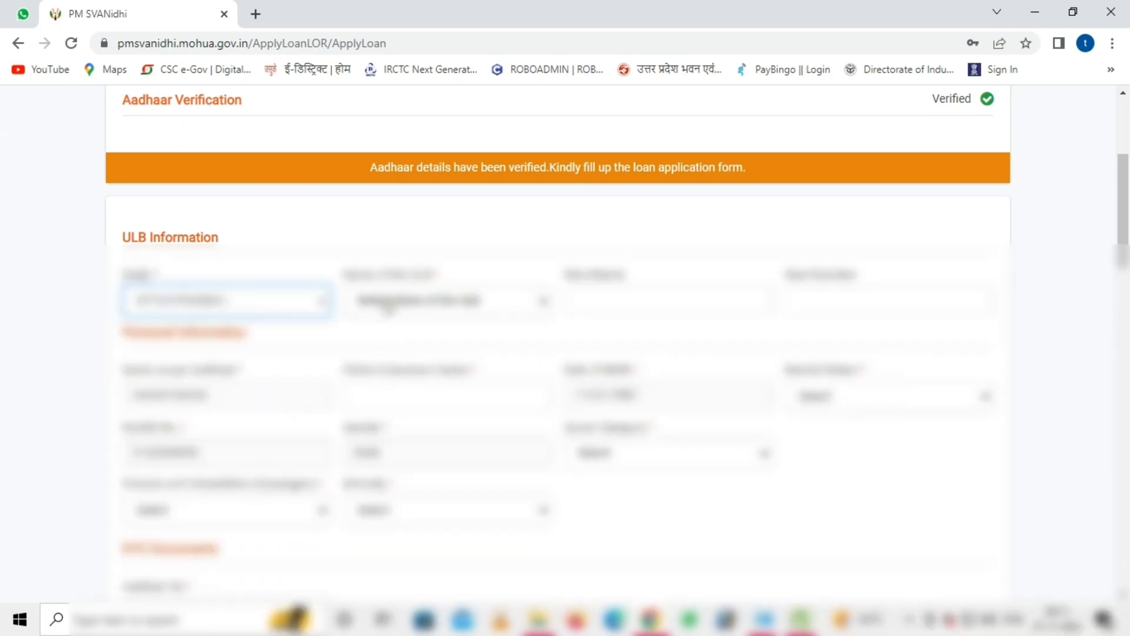
{"action": "left_click", "coordinate": [387, 302]}
{"action": "key", "text": "n"}
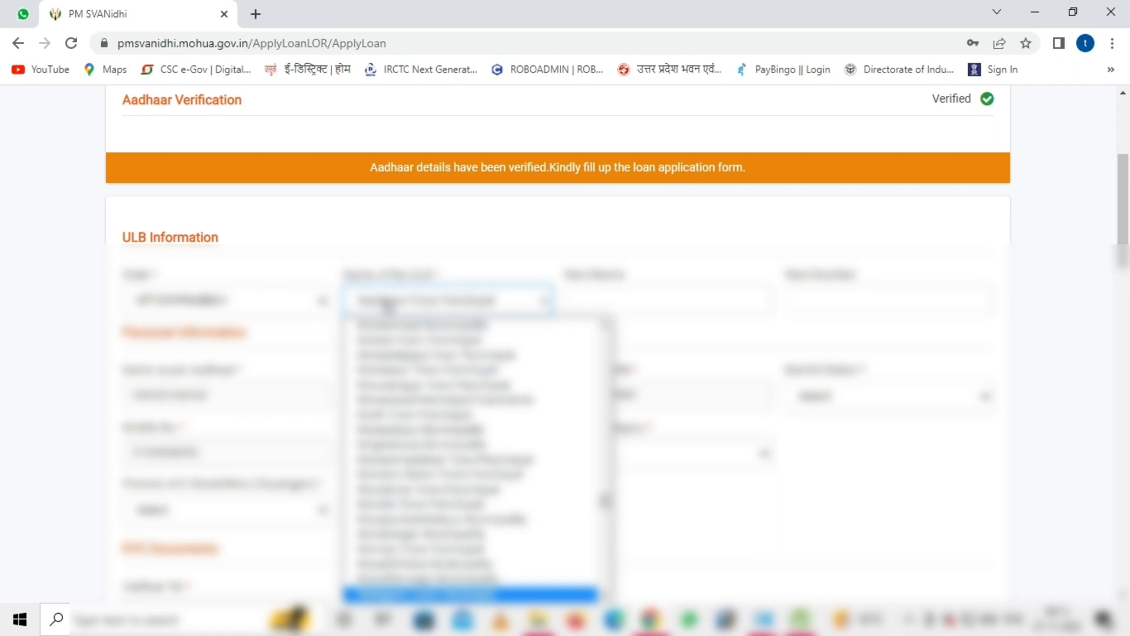
{"action": "key", "text": "Down"}
{"action": "key", "text": "Down"}
{"action": "key", "text": "Down"}
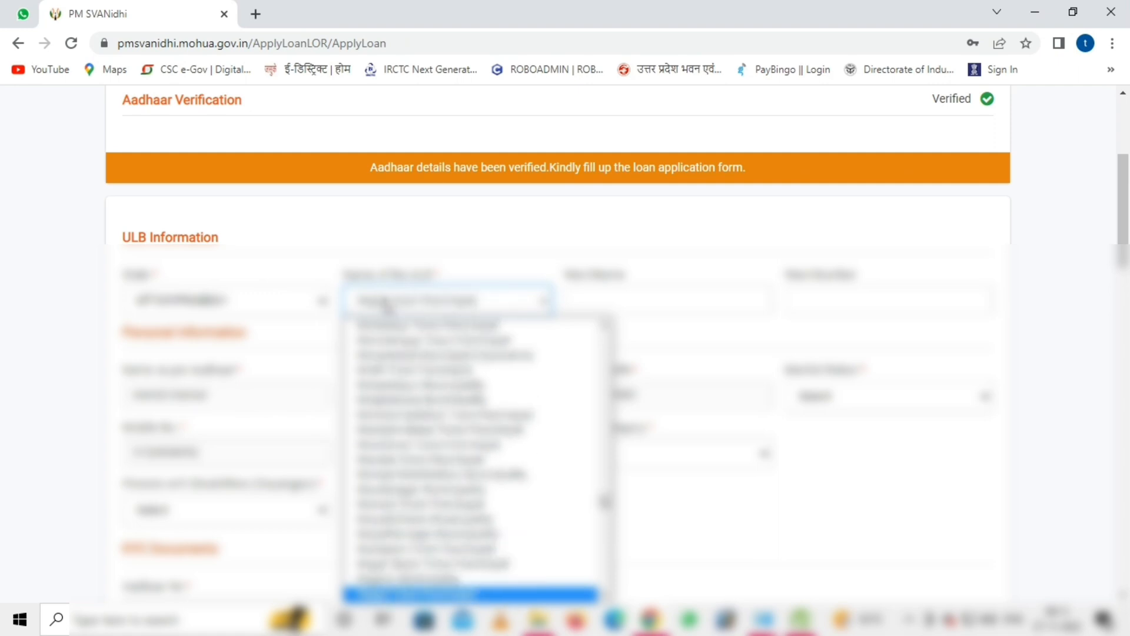
{"action": "left_click", "coordinate": [587, 303]}
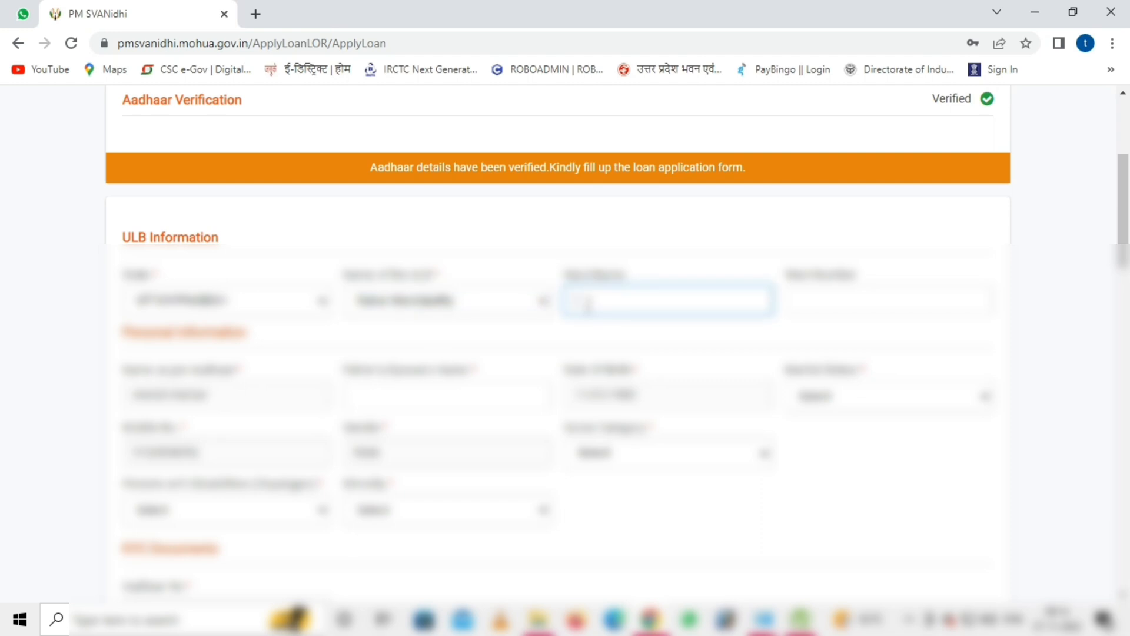
{"action": "left_click", "coordinate": [835, 308]}
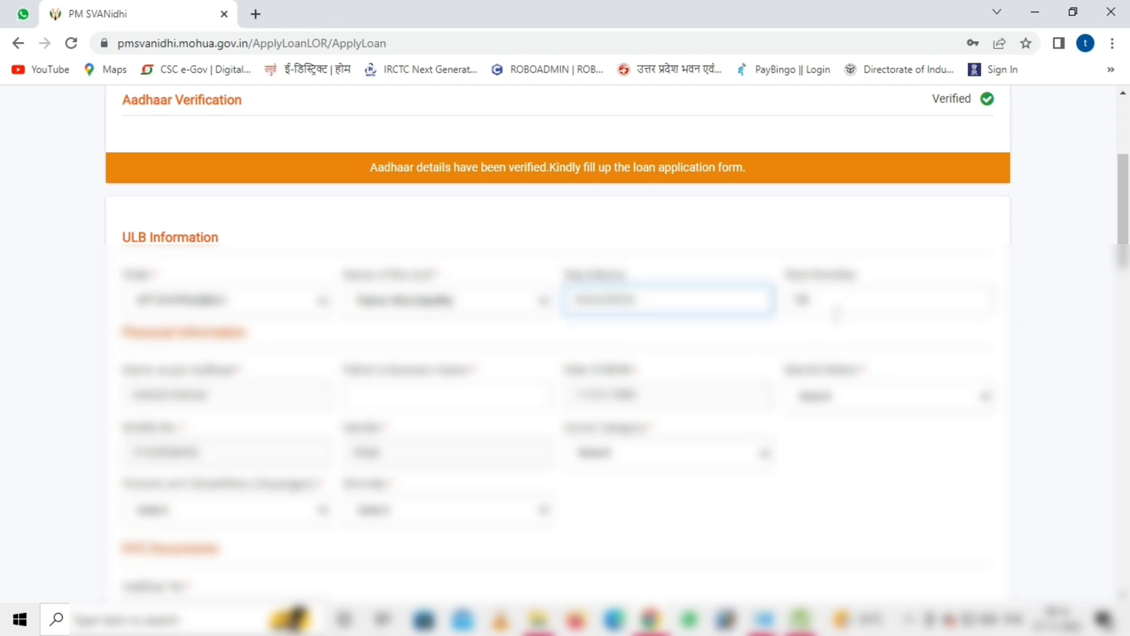
{"action": "scroll", "coordinate": [362, 383], "scroll_direction": "down", "scroll_amount": 3}
- Enter the father's or spouse's name, correcting a typo
{"action": "left_click", "coordinate": [405, 232]}
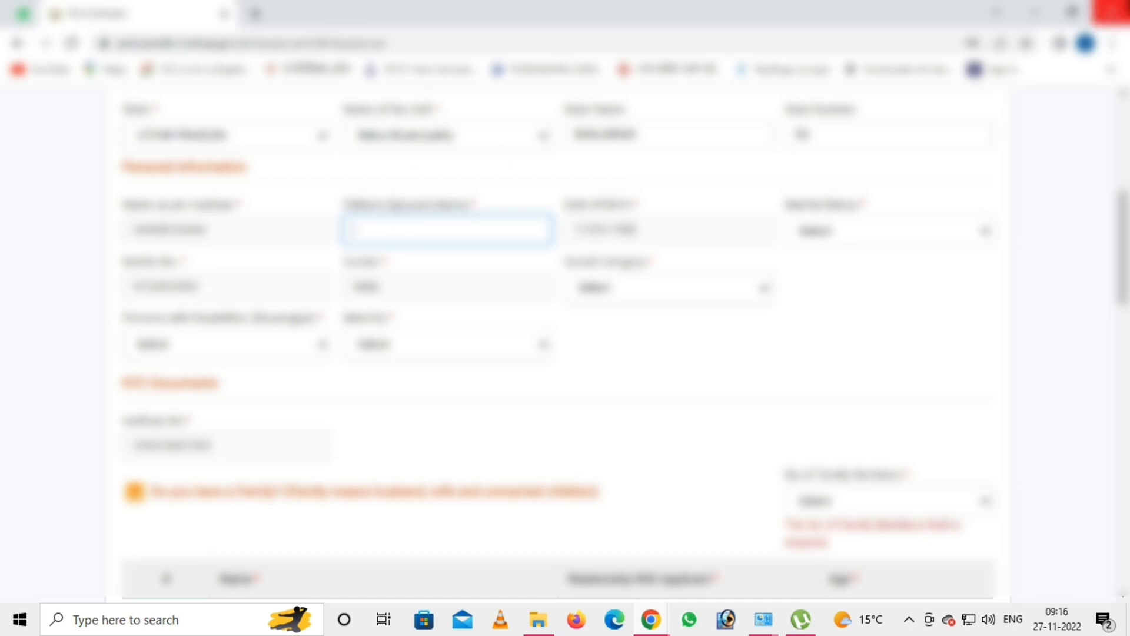
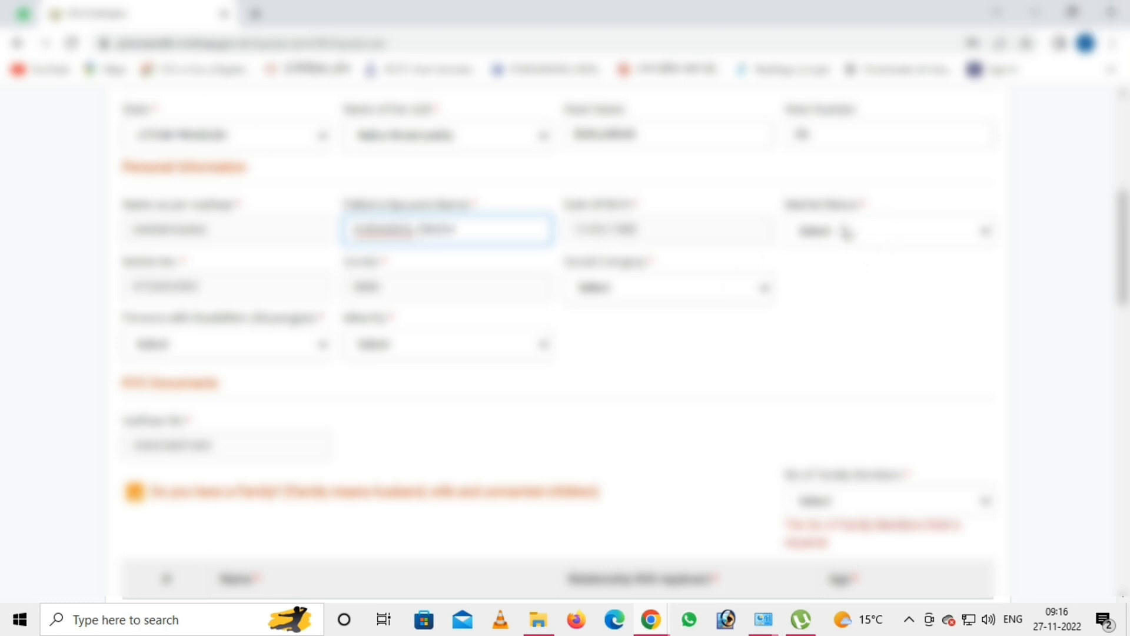
- Choose the applicant's marital status and social category
{"action": "left_click", "coordinate": [844, 230]}
{"action": "left_click", "coordinate": [825, 287]}
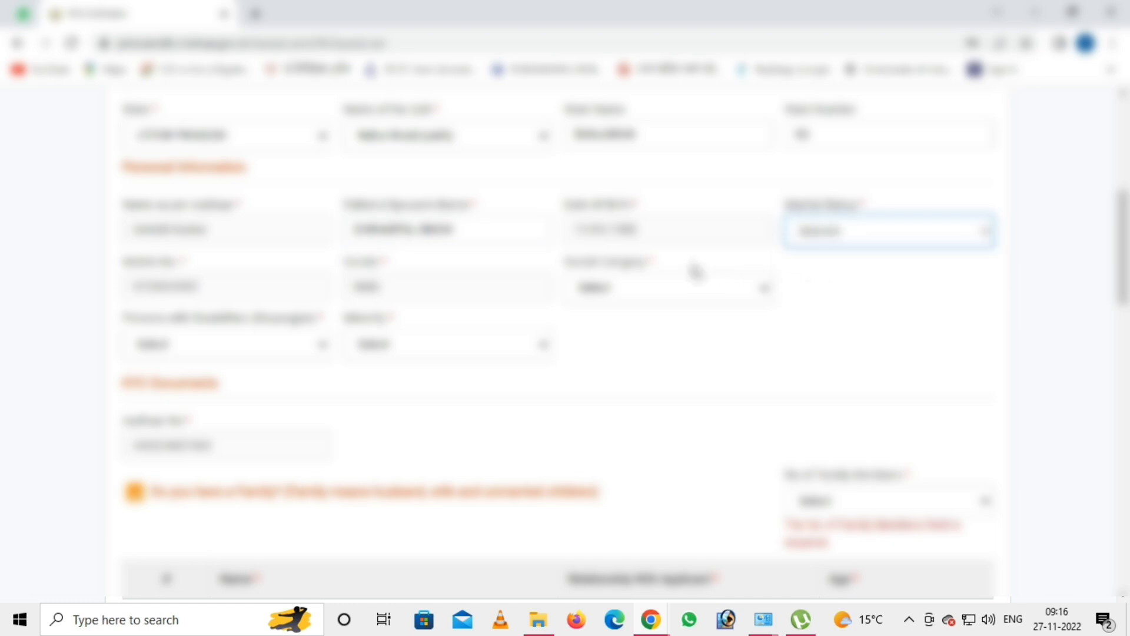
{"action": "scroll", "coordinate": [696, 272], "scroll_direction": "down", "scroll_amount": 1}
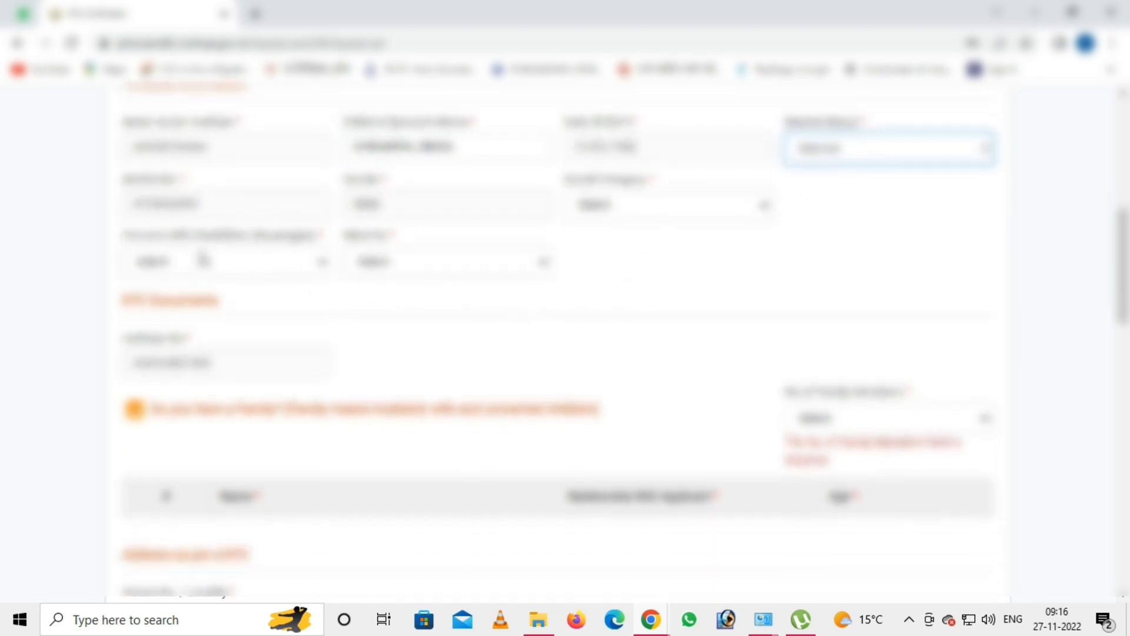
{"action": "left_click", "coordinate": [610, 209]}
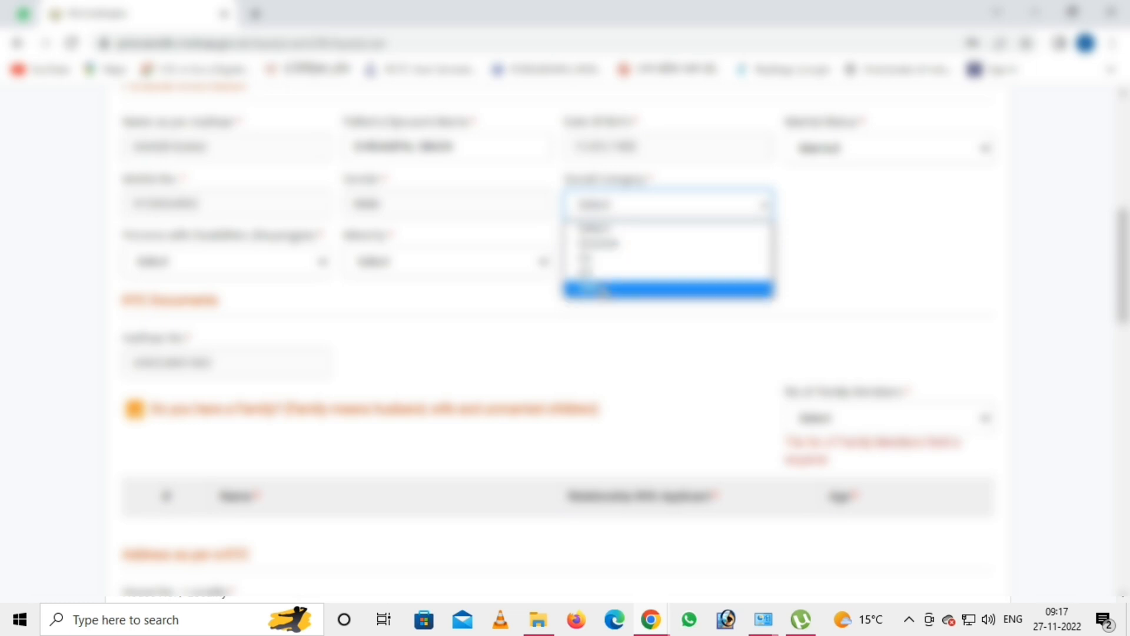
{"action": "left_click", "coordinate": [602, 290]}
- Answer the persons-with-disabilities question and pick the third option for religion
{"action": "left_click", "coordinate": [168, 262]}
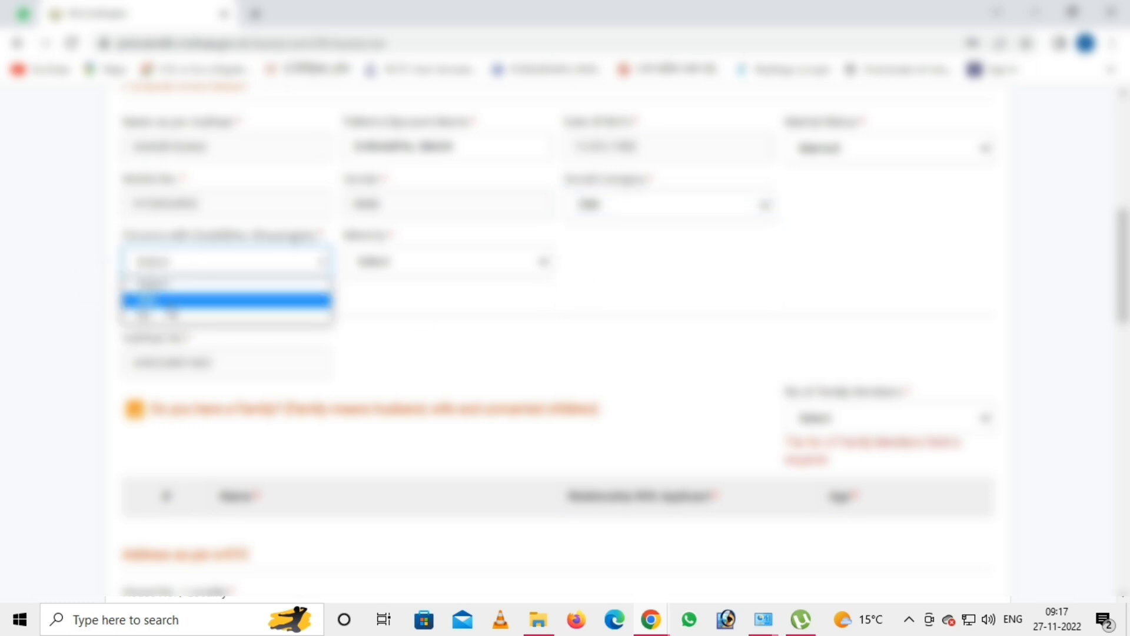
{"action": "left_click", "coordinate": [170, 317]}
{"action": "left_click", "coordinate": [412, 262]}
{"action": "left_click", "coordinate": [389, 318]}
{"action": "scroll", "coordinate": [390, 322], "scroll_direction": "down", "scroll_amount": 1}
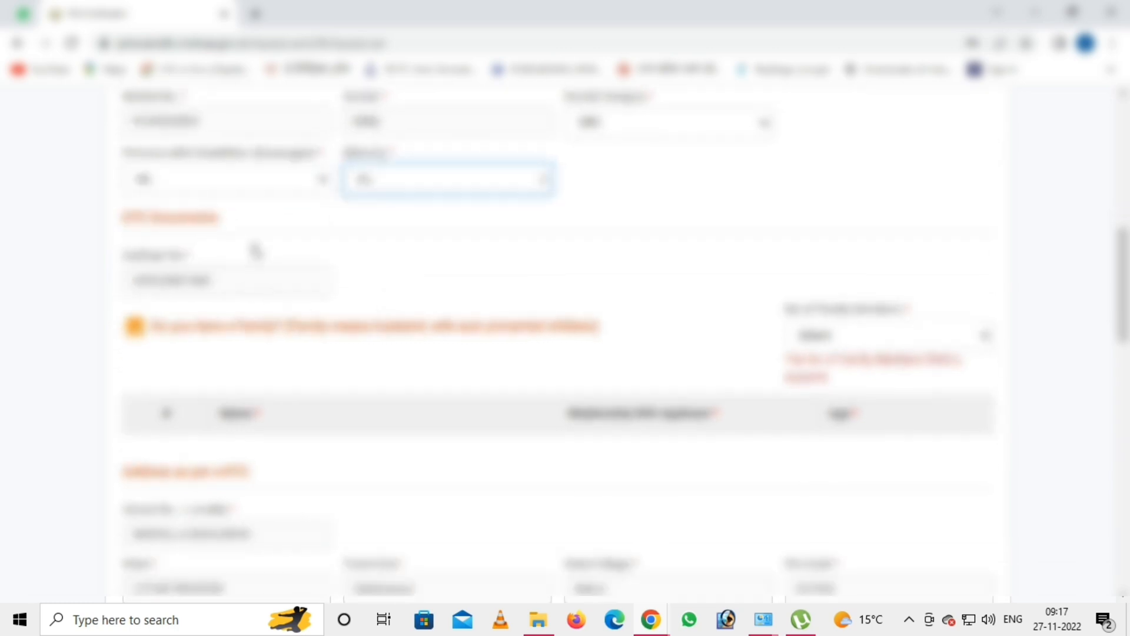
{"action": "scroll", "coordinate": [177, 270], "scroll_direction": "down", "scroll_amount": 4}
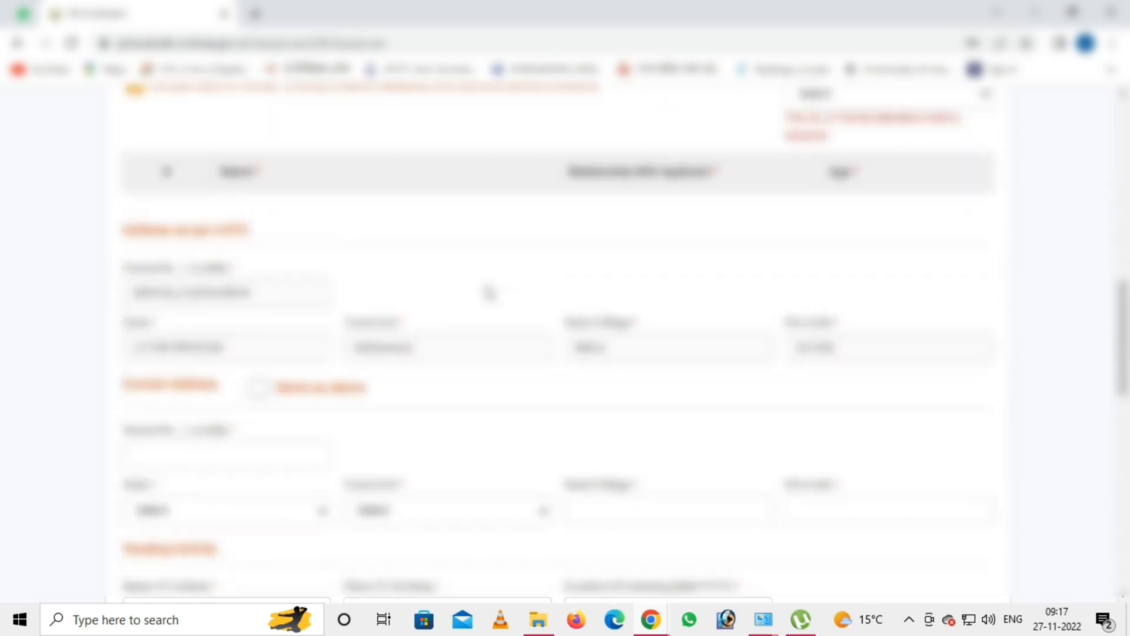
{"action": "scroll", "coordinate": [490, 293], "scroll_direction": "up", "scroll_amount": 2}
{"action": "left_click", "coordinate": [857, 169]}
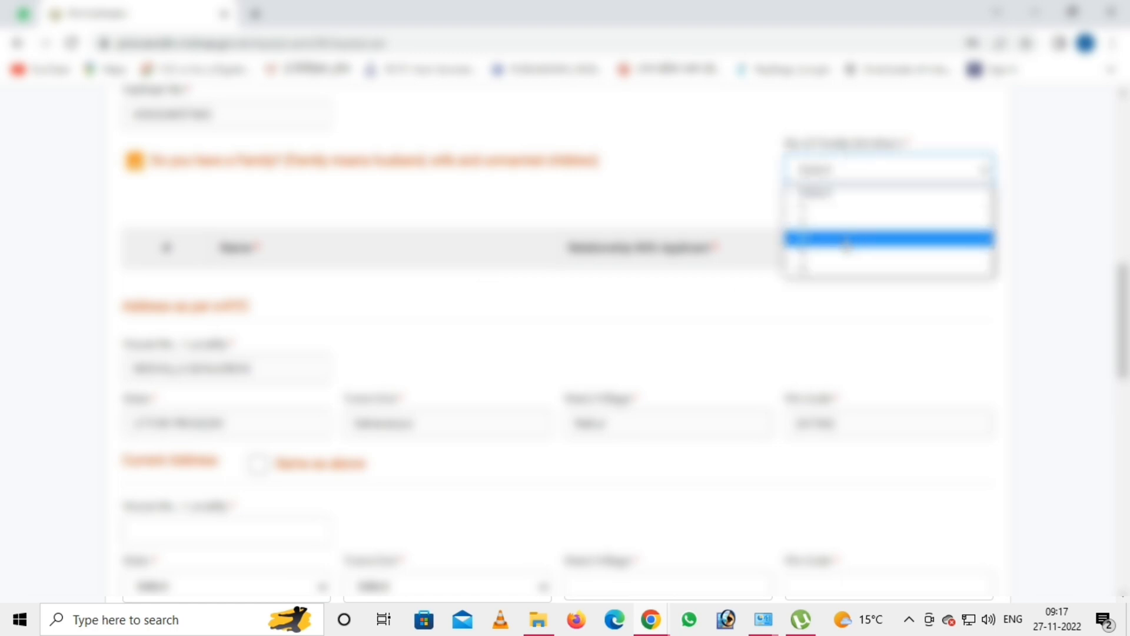
- Set the number of family members and fill the first member's name, relationship and age
{"action": "left_click", "coordinate": [836, 241]}
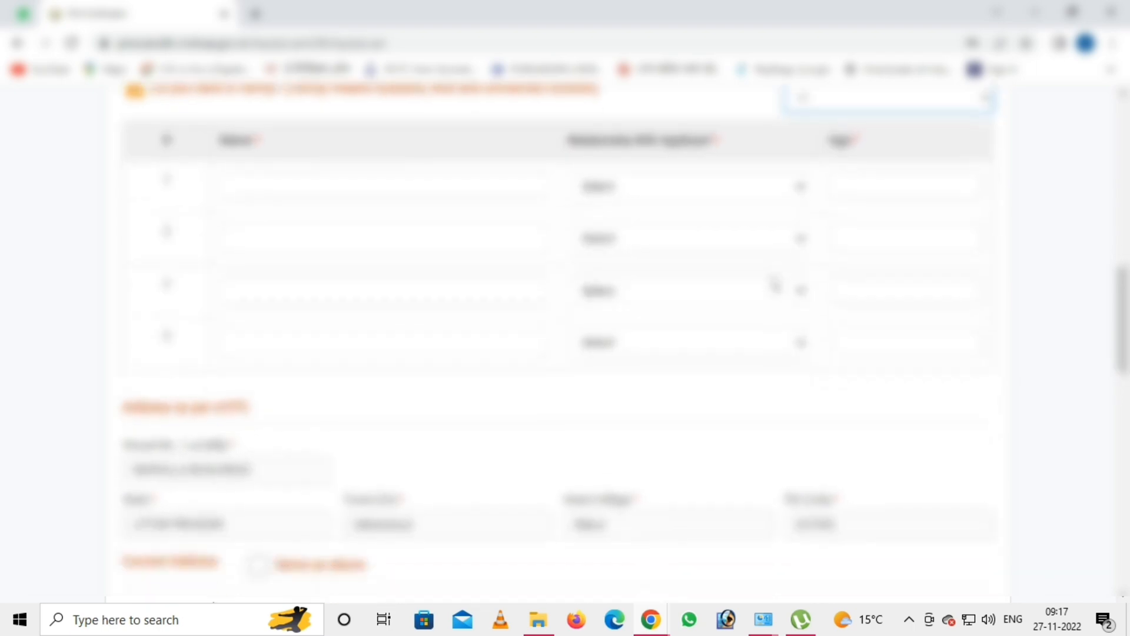
{"action": "scroll", "coordinate": [647, 295], "scroll_direction": "up", "scroll_amount": 2}
{"action": "left_click", "coordinate": [376, 350]}
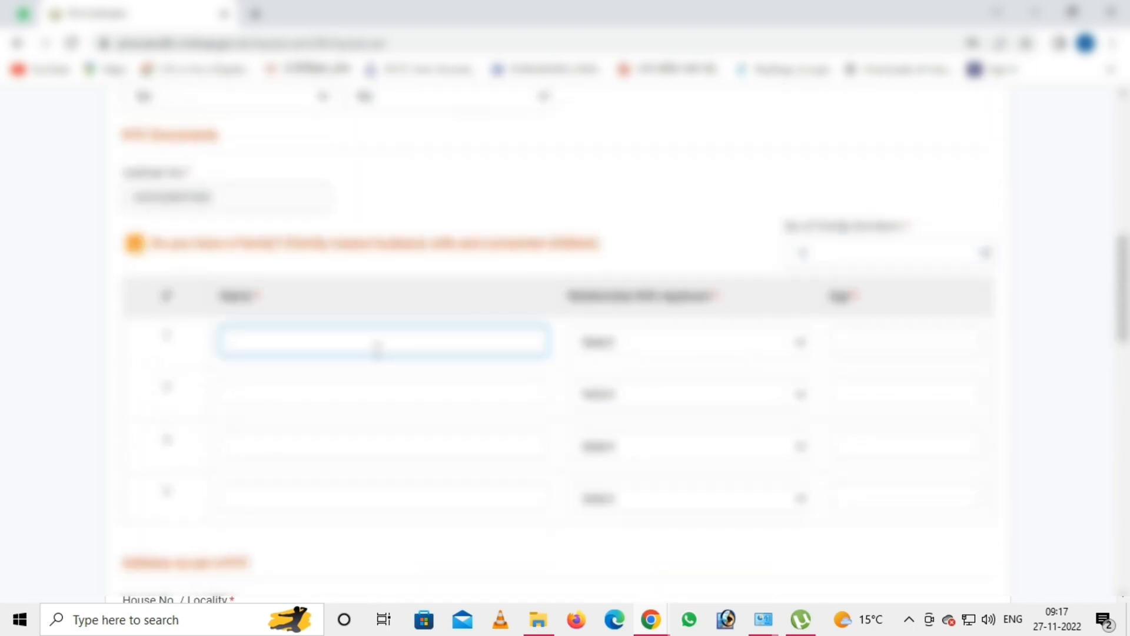
{"action": "type", "text": "SUNITA"}
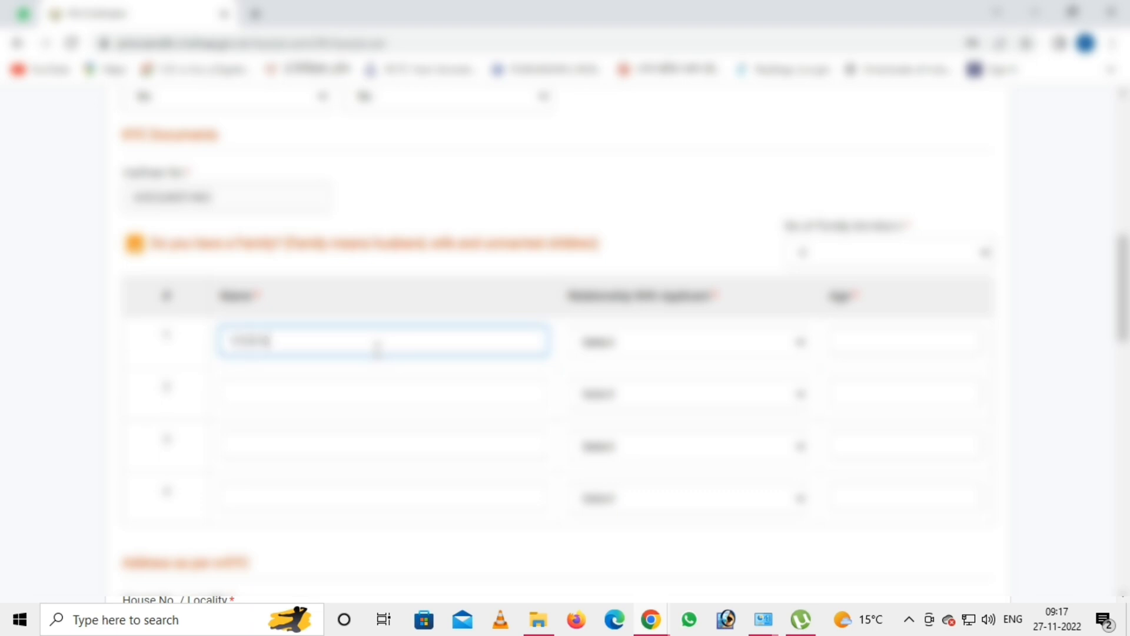
{"action": "key", "text": "Tab"}
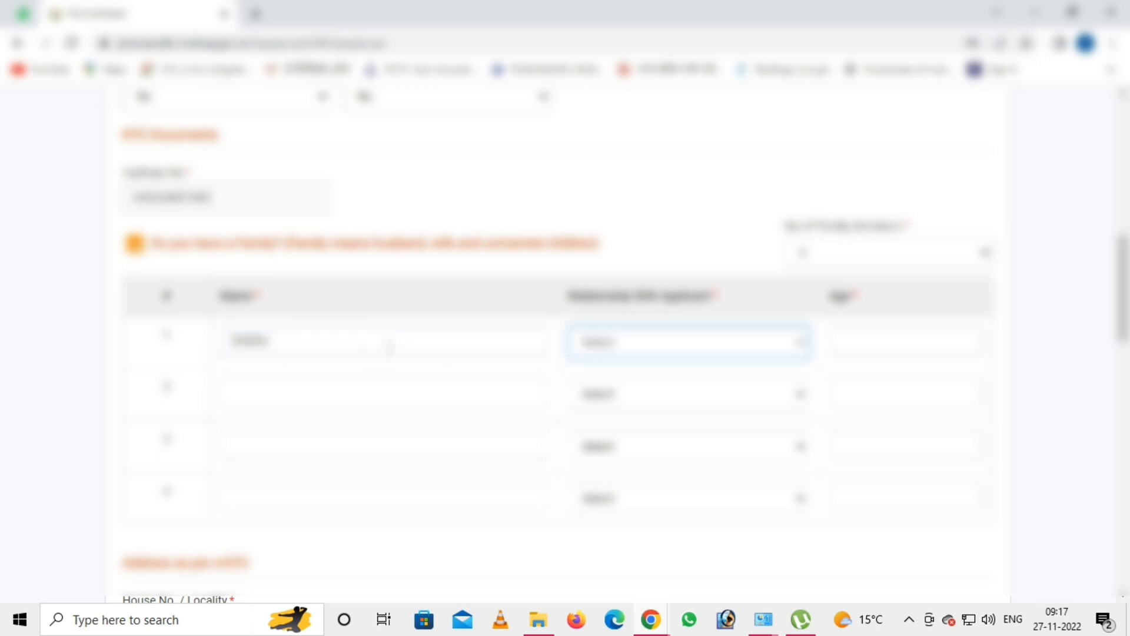
{"action": "key", "text": "Tab"}
{"action": "left_click", "coordinate": [619, 349]}
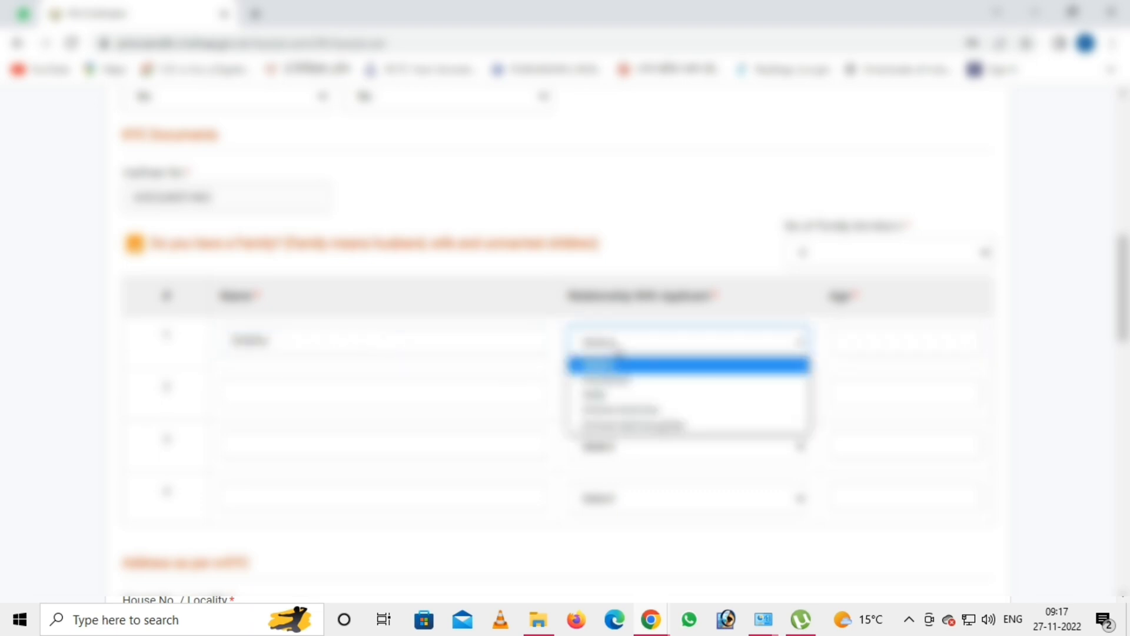
{"action": "left_click", "coordinate": [645, 409]}
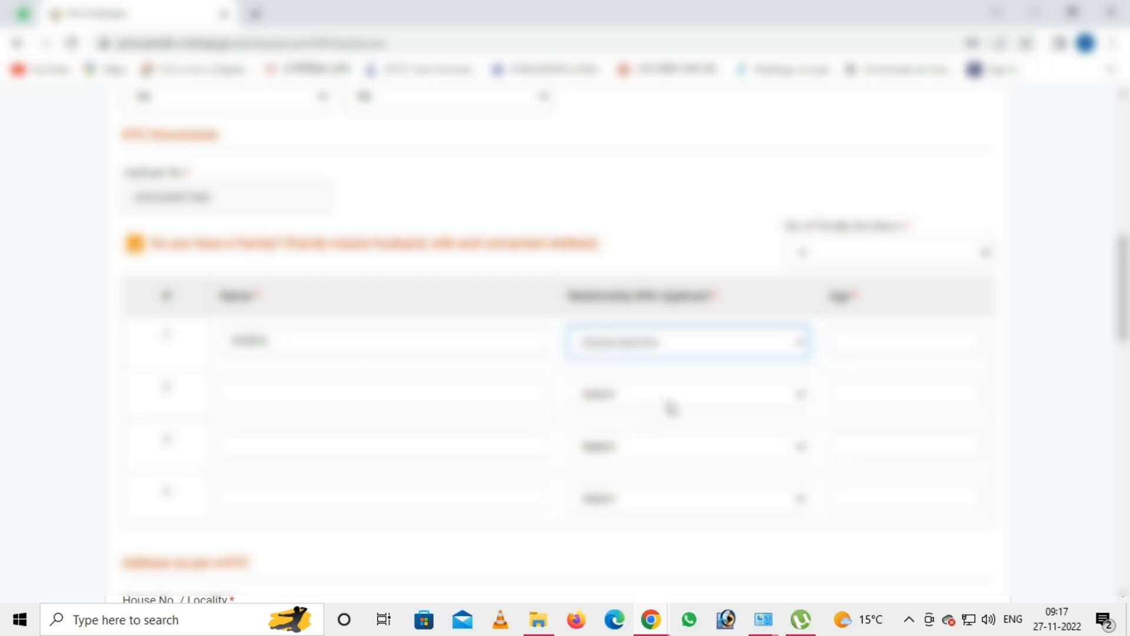
{"action": "left_click", "coordinate": [855, 348]}
- Enter the second family member's name and make the current address same as KYC
{"action": "key", "text": "Tab"}
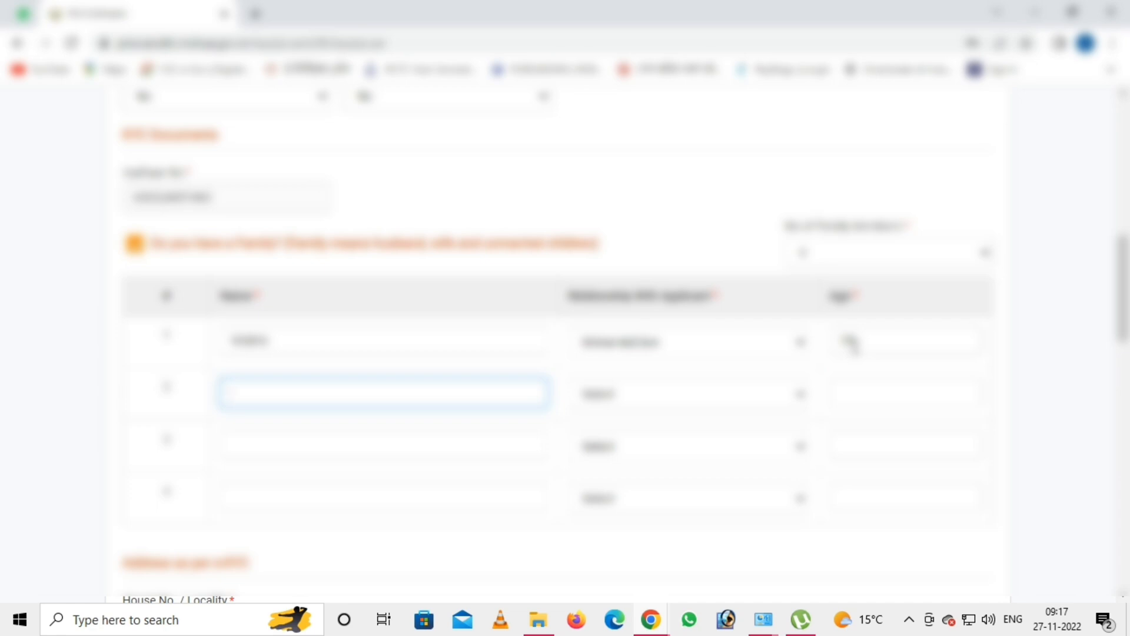
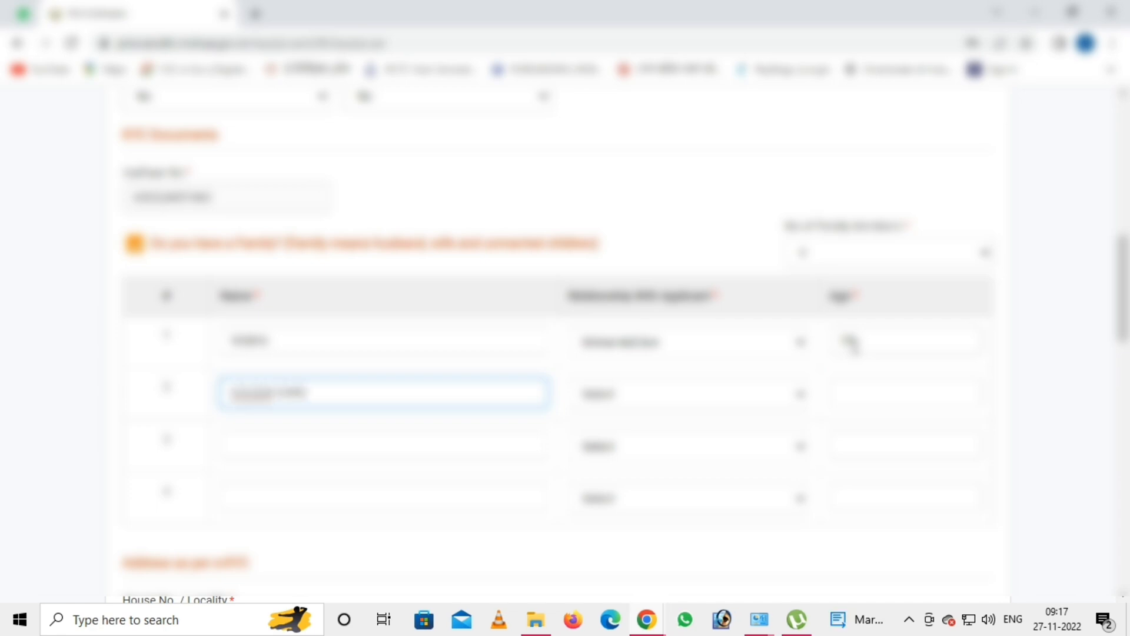
{"action": "key", "text": "Tab"}
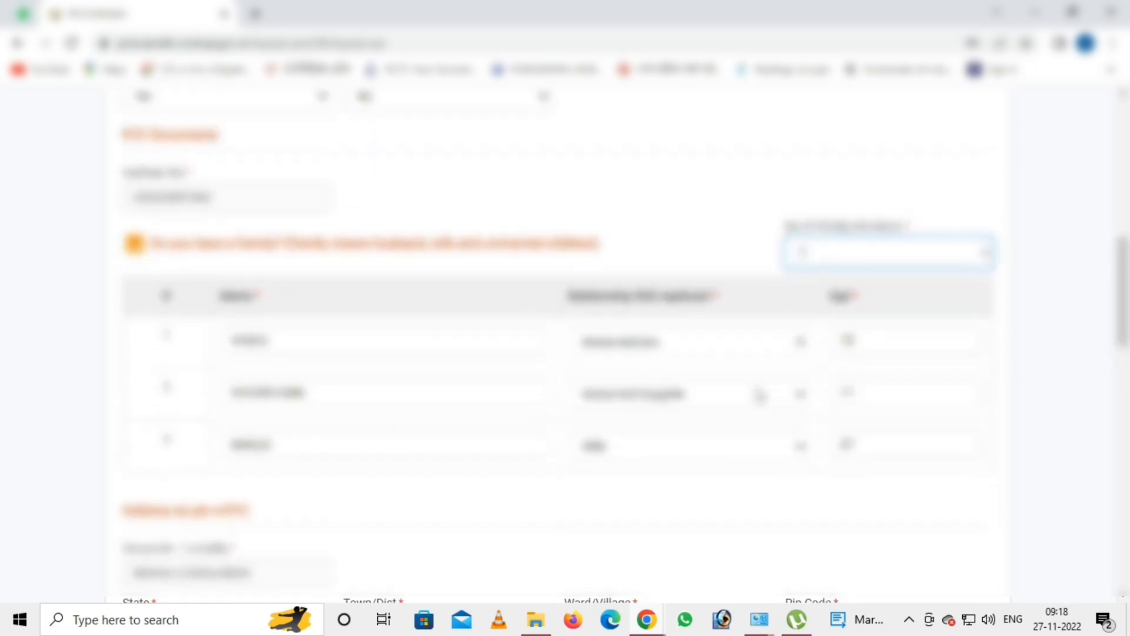
{"action": "scroll", "coordinate": [714, 405], "scroll_direction": "down", "scroll_amount": 4}
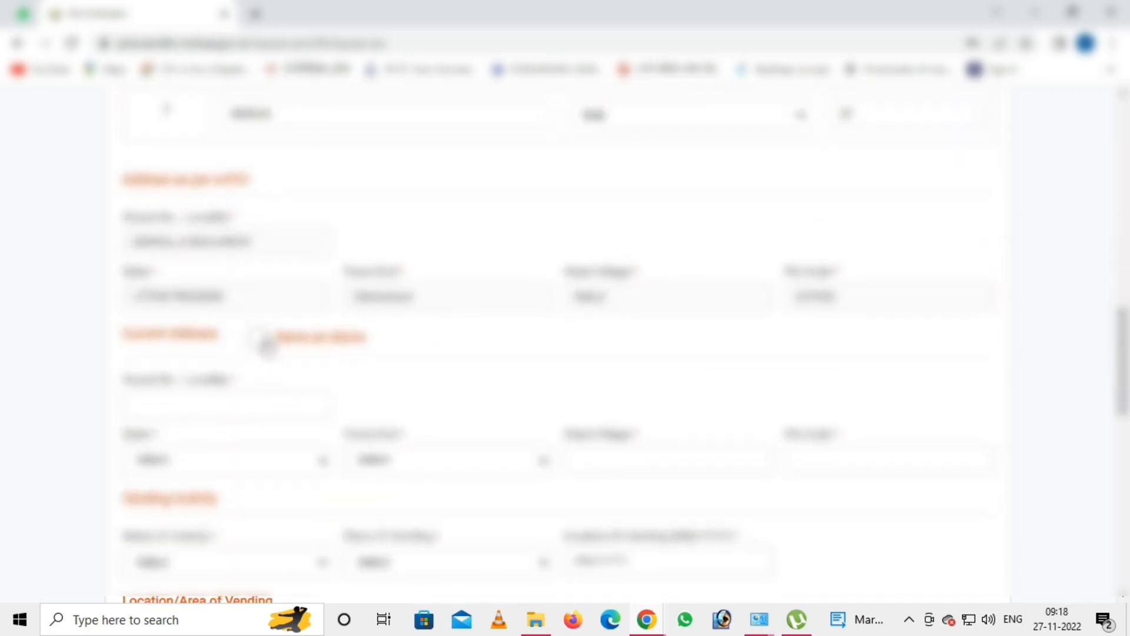
{"action": "left_click", "coordinate": [265, 344]}
{"action": "scroll", "coordinate": [494, 347], "scroll_direction": "down", "scroll_amount": 4}
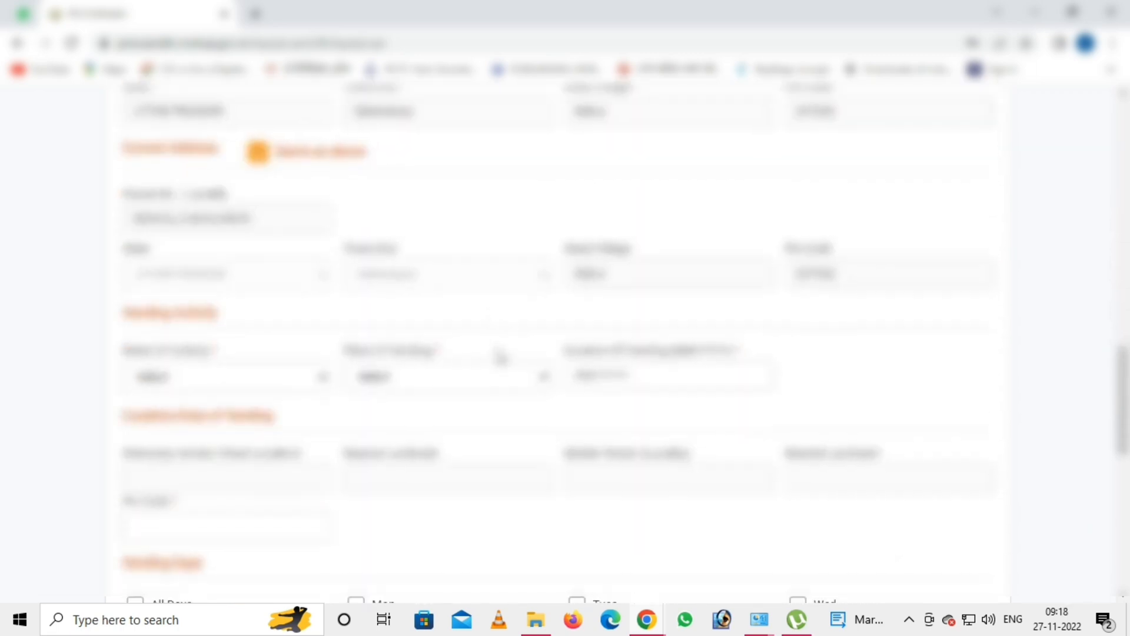
- Set the activity to Fast food and food Items and the place to Fixed Location
{"action": "left_click", "coordinate": [183, 321]}
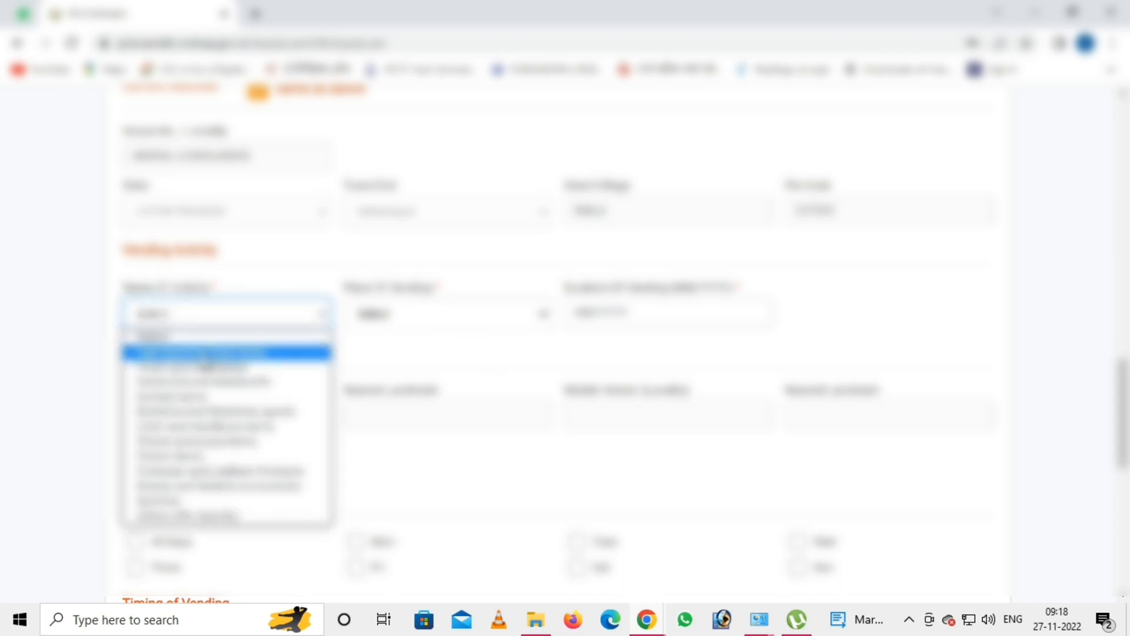
{"action": "left_click", "coordinate": [206, 353]}
{"action": "left_click", "coordinate": [379, 315]}
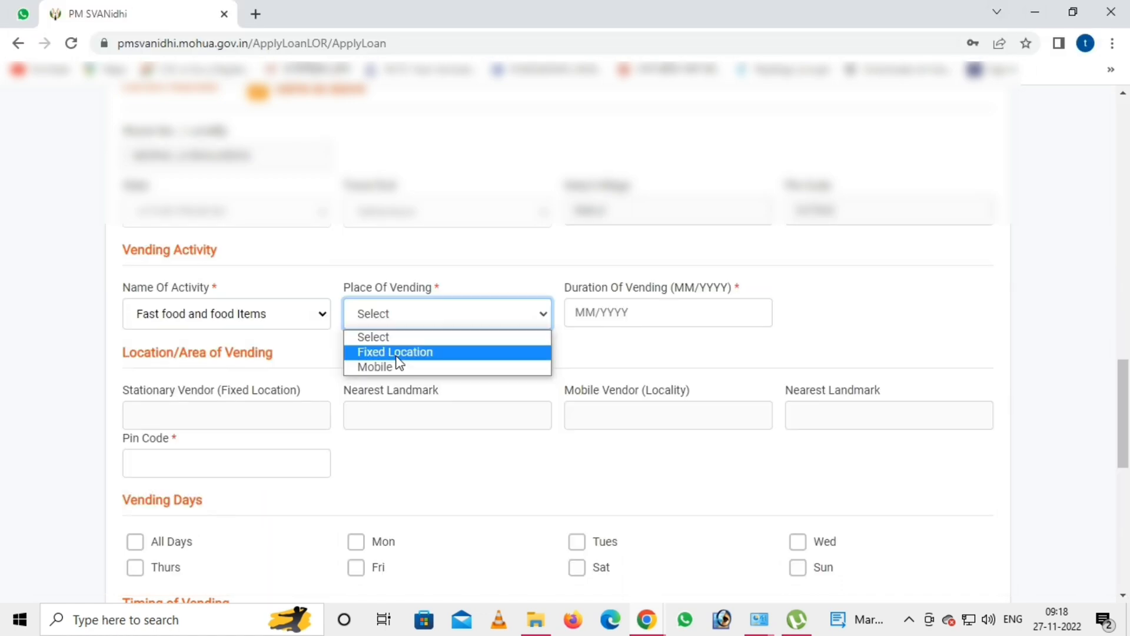
{"action": "left_click", "coordinate": [396, 353]}
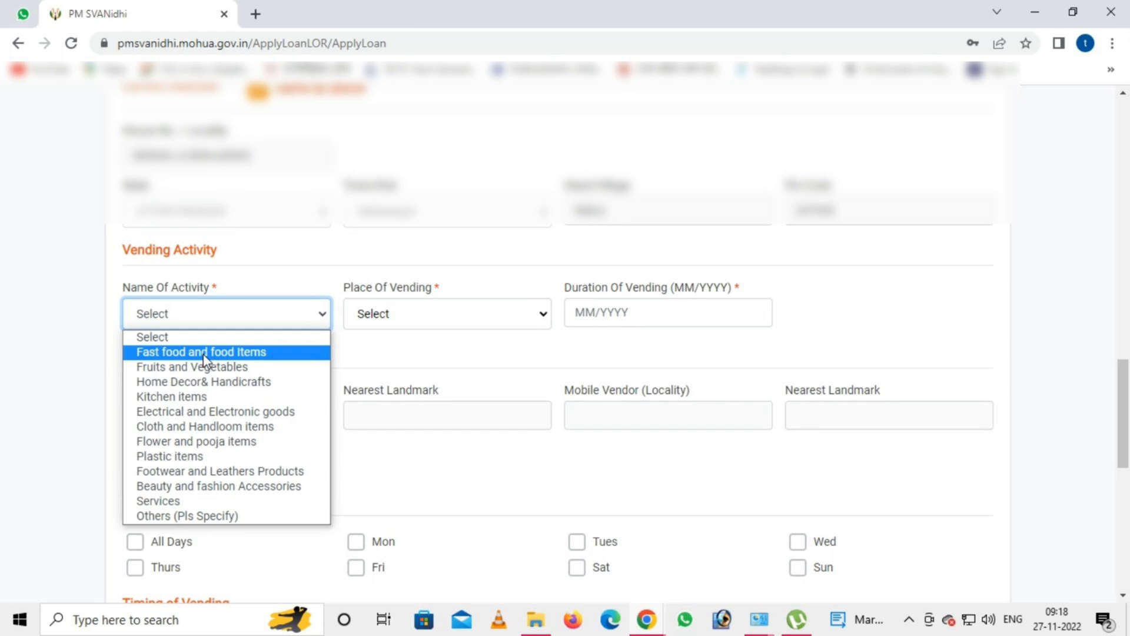
{"action": "left_click", "coordinate": [201, 351]}
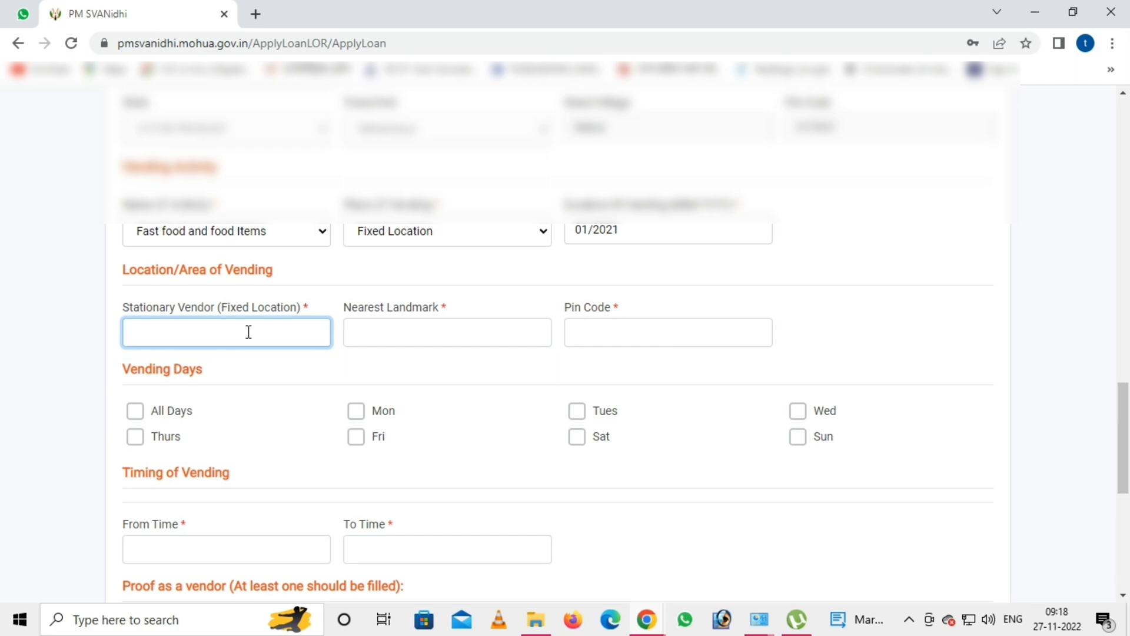
{"action": "type", "text": "BY PASS NAKUR"}
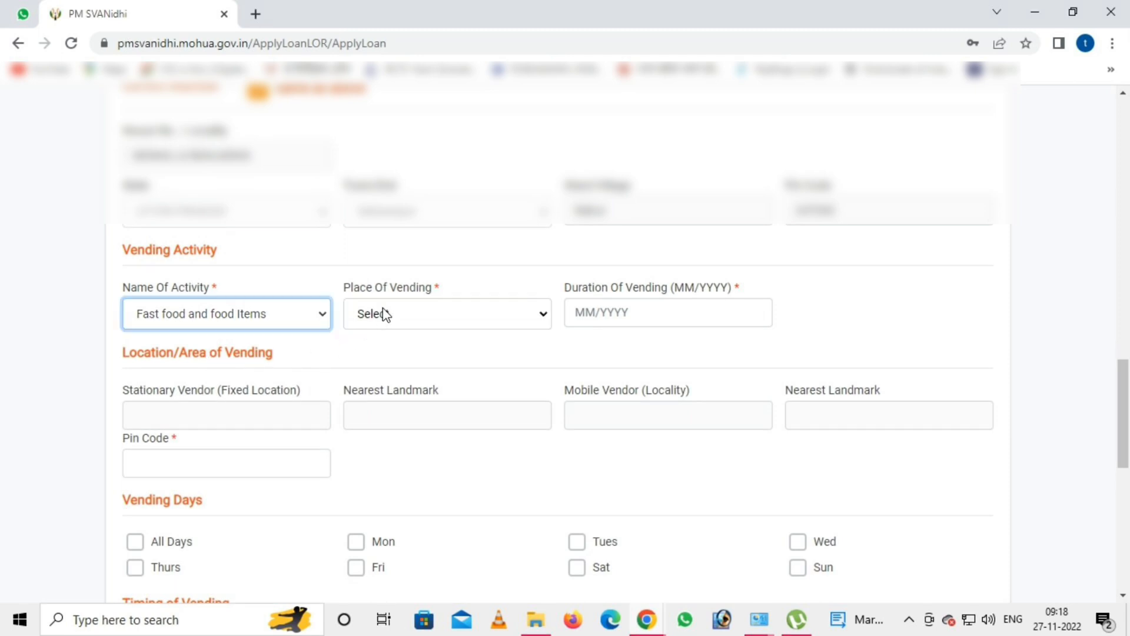
{"action": "left_click", "coordinate": [385, 311]}
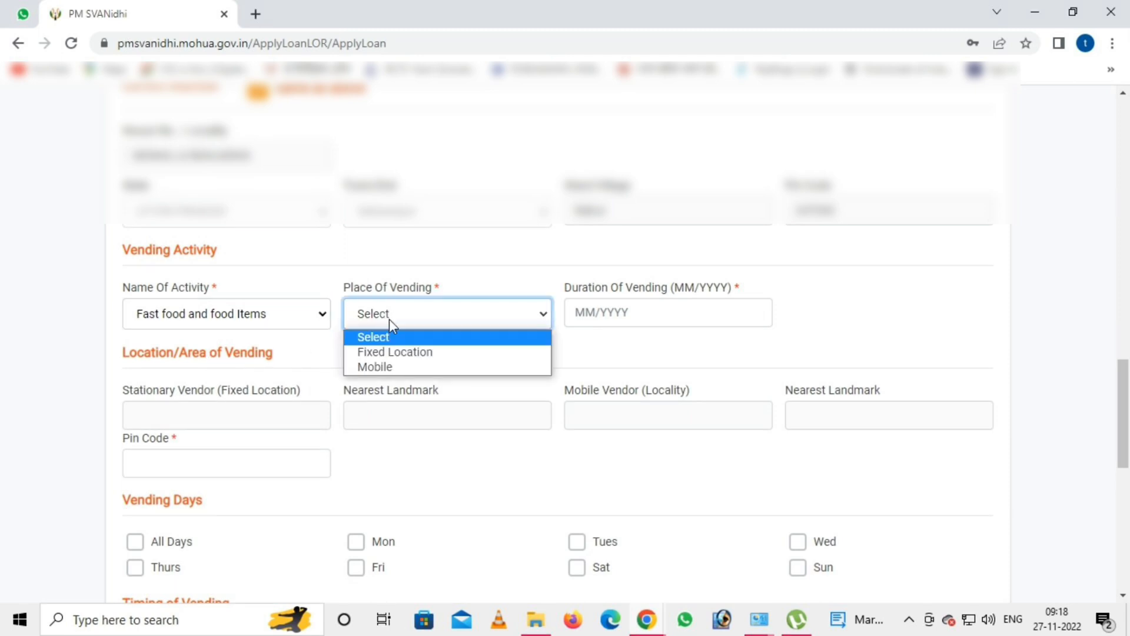
{"action": "left_click", "coordinate": [396, 354]}
- Set the vending start date to 01/2021 and begin the fixed vending location field
{"action": "left_click", "coordinate": [577, 313]}
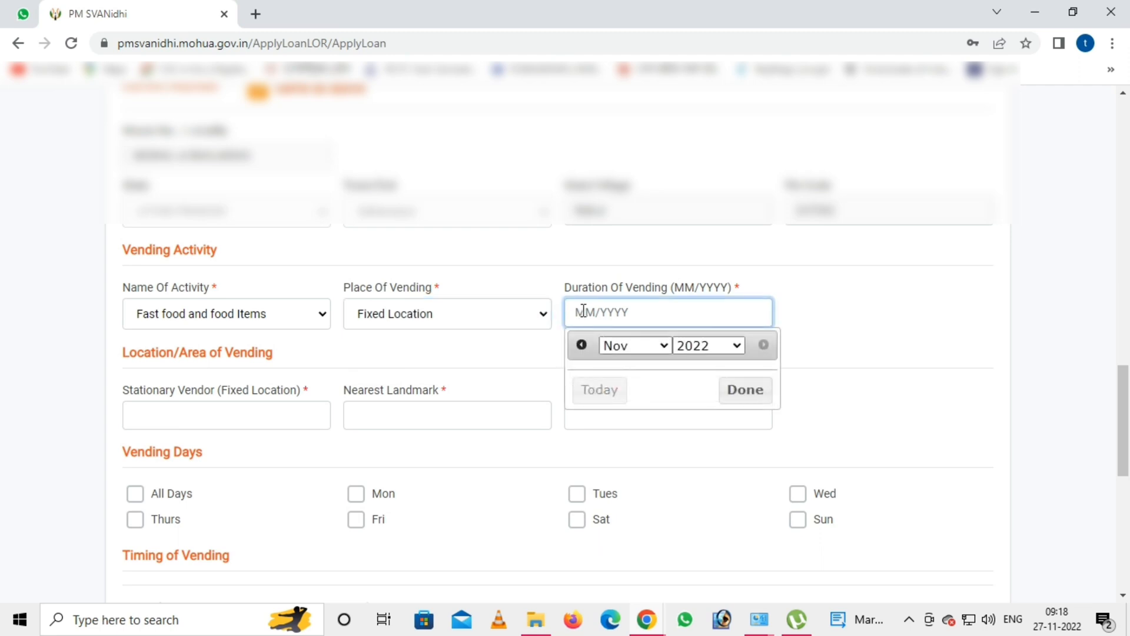
{"action": "left_click", "coordinate": [721, 370]}
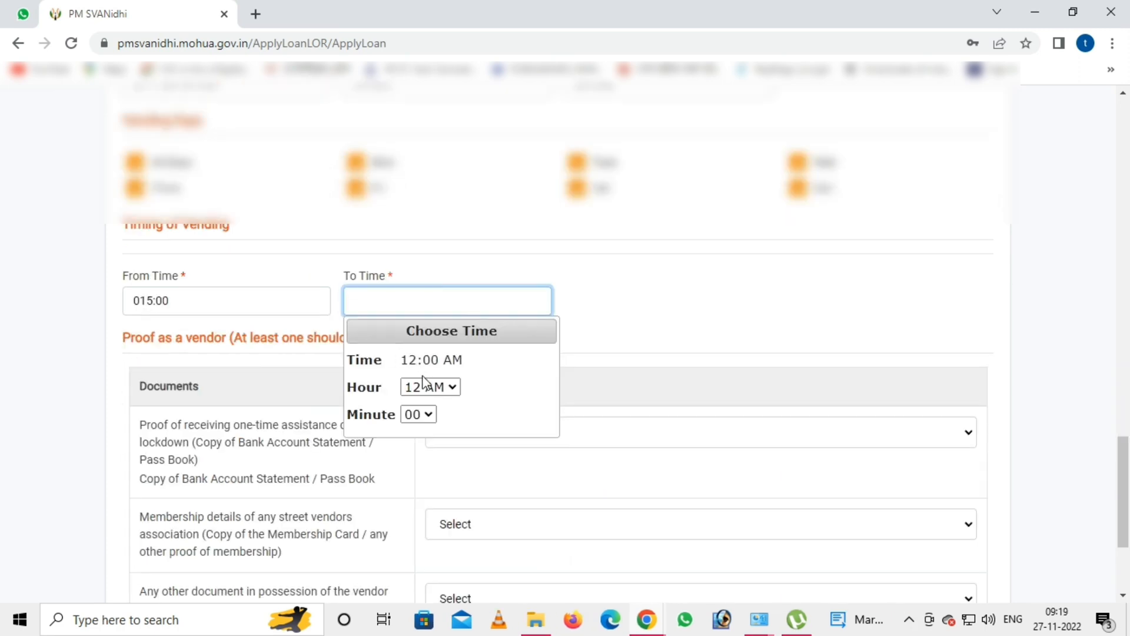
{"action": "left_click", "coordinate": [430, 387]}
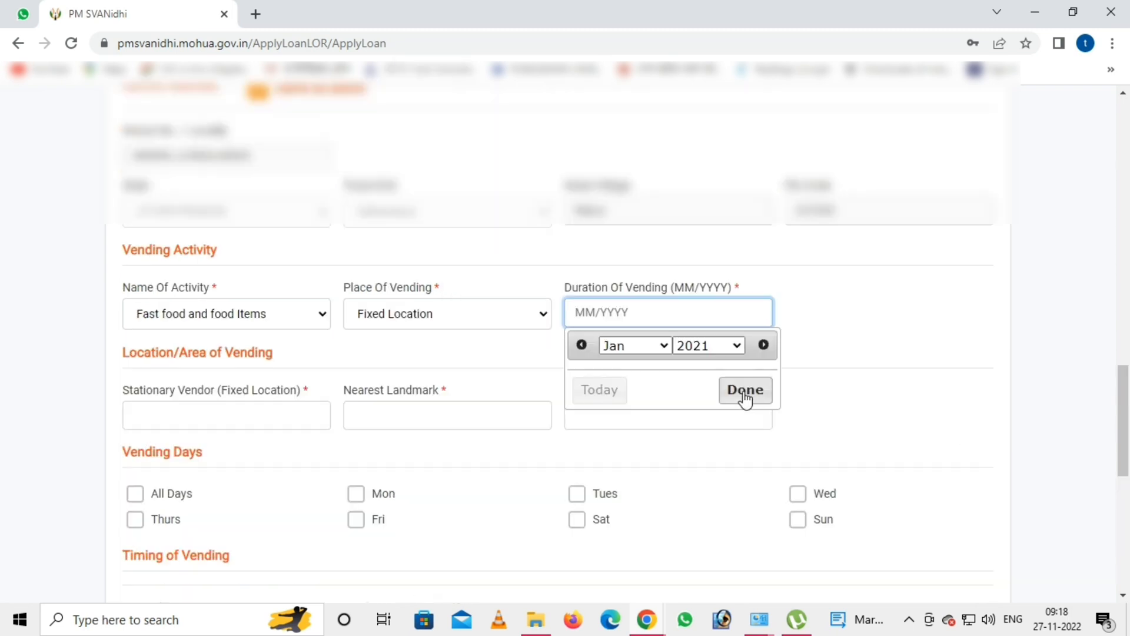
{"action": "left_click", "coordinate": [744, 391]}
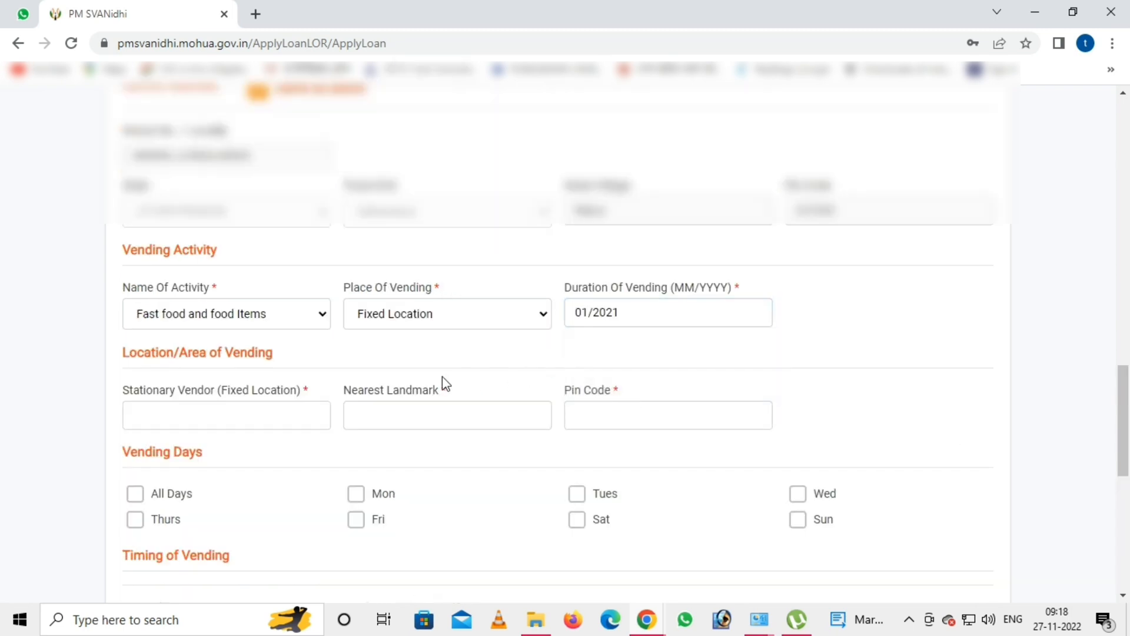
{"action": "left_click", "coordinate": [206, 422]}
{"action": "scroll", "coordinate": [205, 424], "scroll_direction": "down", "scroll_amount": 1}
{"action": "left_click", "coordinate": [248, 332]}
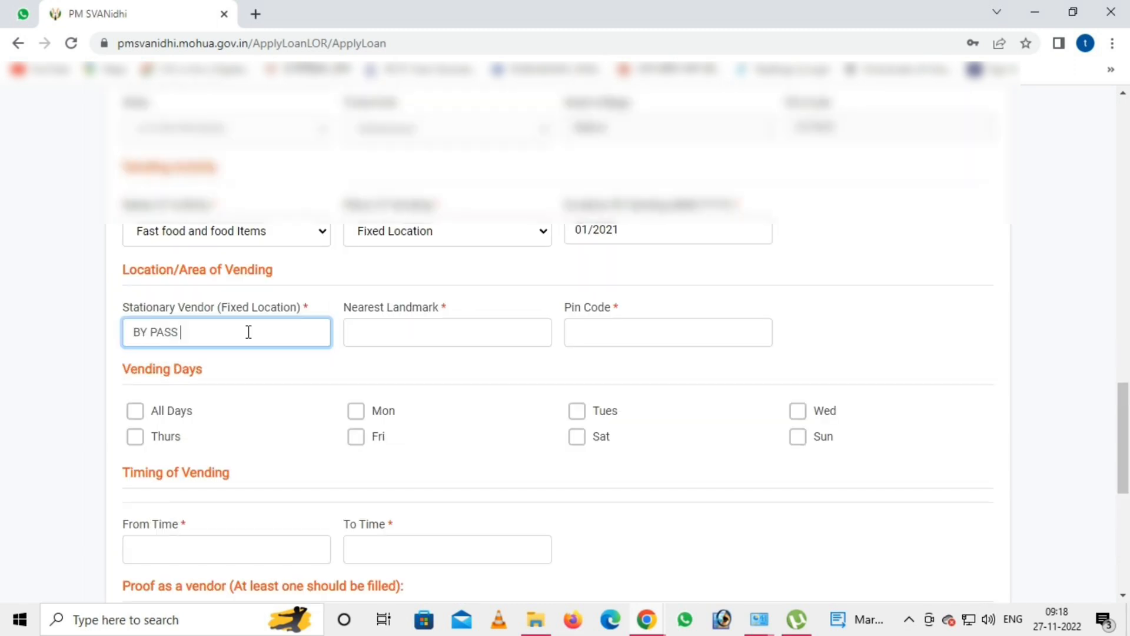
- Enter the vending location MAKUR and set hours from 015:00 to 22:00
{"action": "type", "text": "MAKUR"}
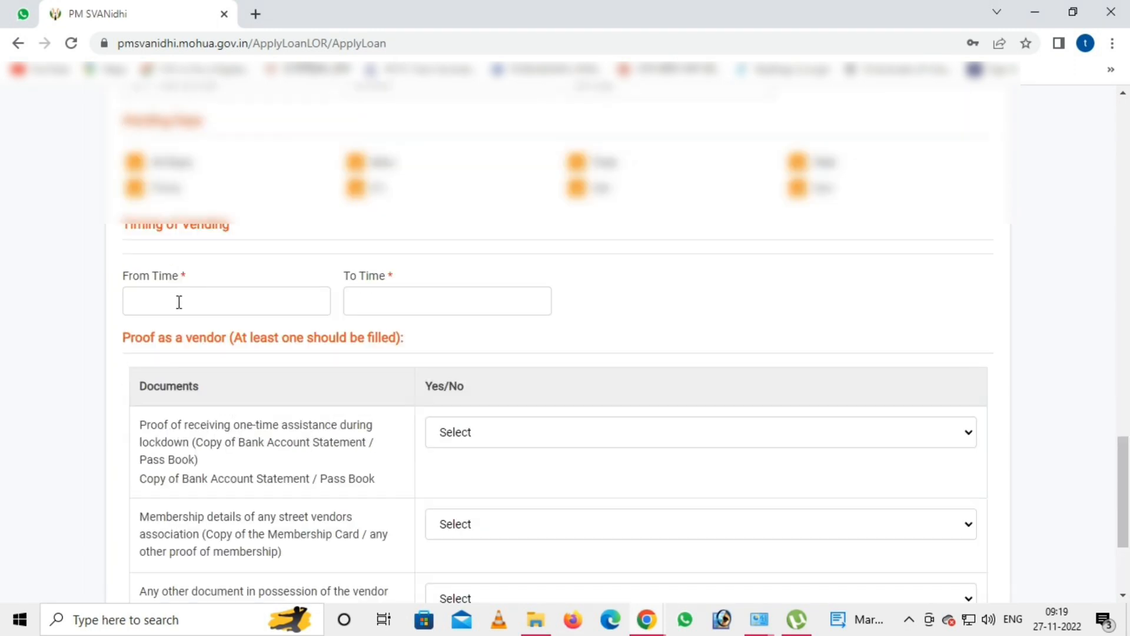
{"action": "left_click", "coordinate": [179, 302]}
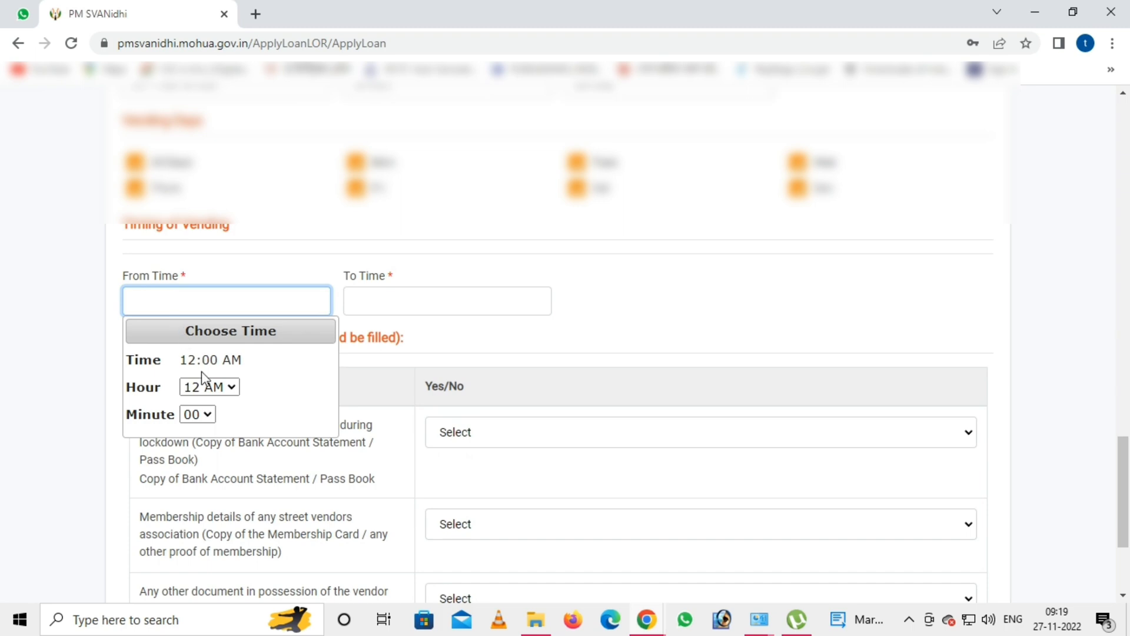
{"action": "left_click", "coordinate": [211, 389]}
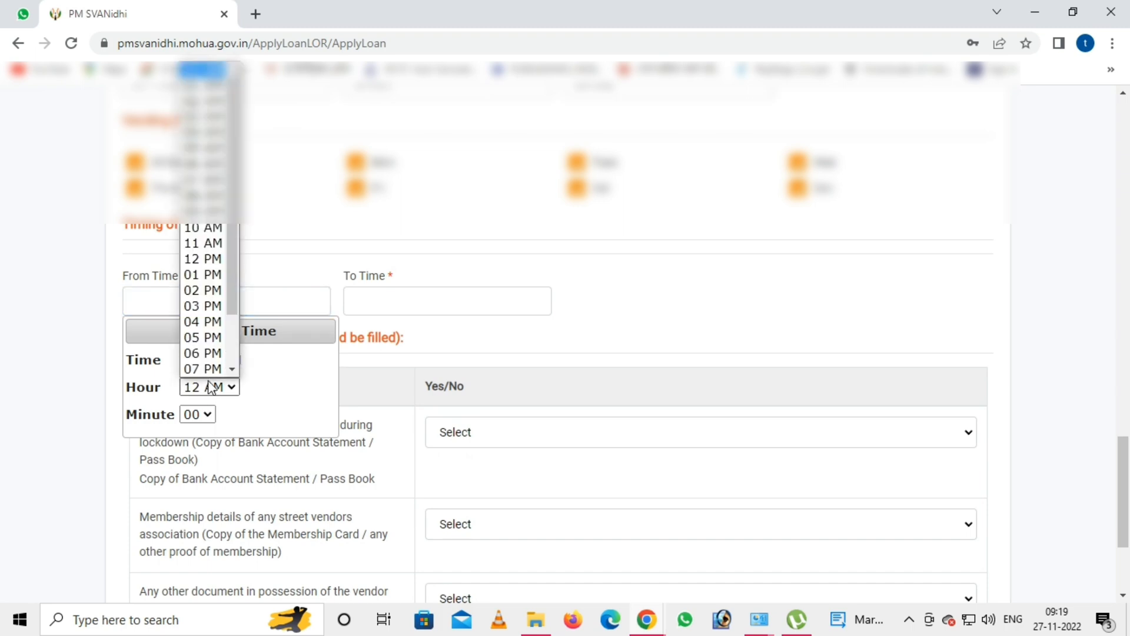
{"action": "left_click", "coordinate": [211, 305]}
{"action": "left_click", "coordinate": [354, 303]}
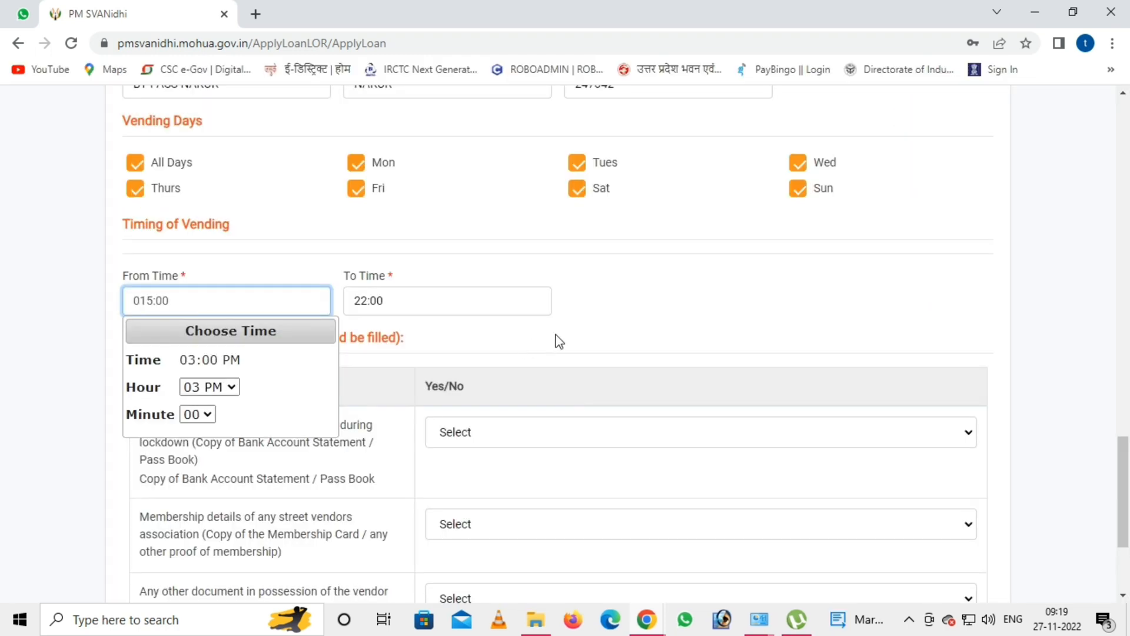
{"action": "left_click", "coordinate": [555, 336]}
- Answer the vendor-proof questions Yes, No, No, No and submit the form
{"action": "scroll", "coordinate": [471, 349], "scroll_direction": "down", "scroll_amount": 1}
{"action": "left_click", "coordinate": [469, 350]}
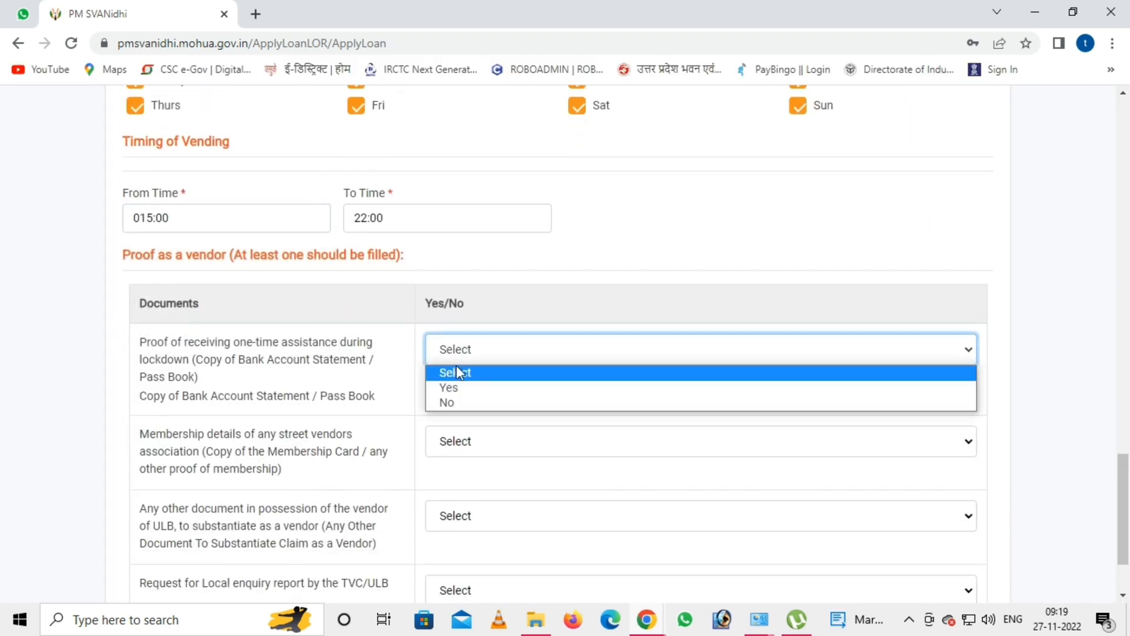
{"action": "left_click", "coordinate": [457, 386]}
{"action": "scroll", "coordinate": [459, 400], "scroll_direction": "down", "scroll_amount": 2}
{"action": "left_click", "coordinate": [480, 331]}
{"action": "left_click", "coordinate": [446, 383]}
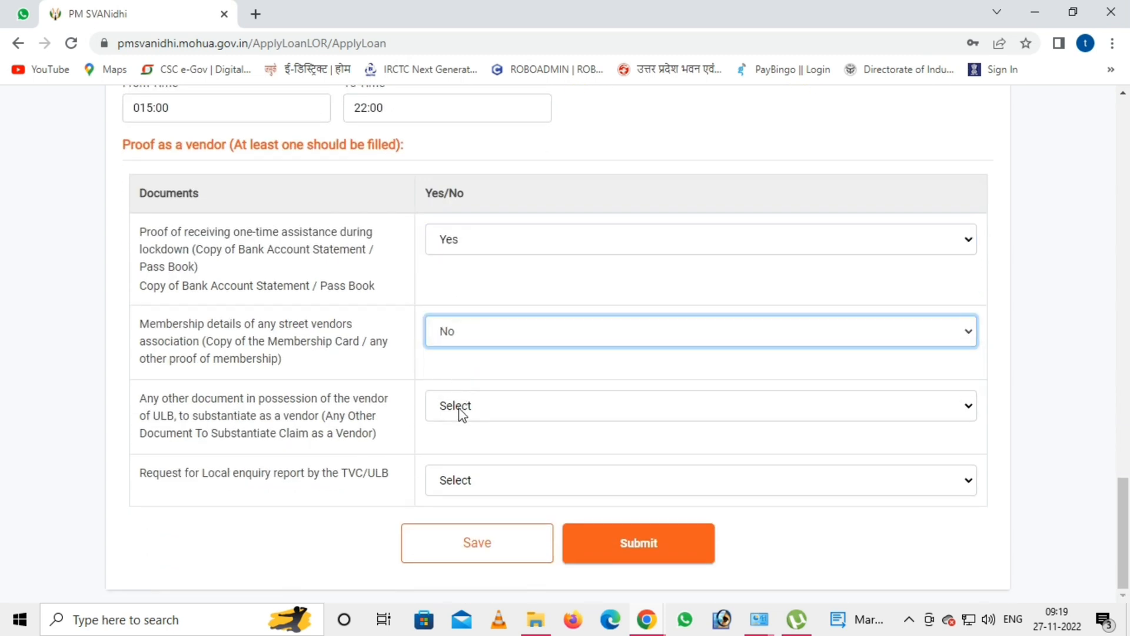
{"action": "left_click", "coordinate": [458, 411]}
{"action": "left_click", "coordinate": [456, 459]}
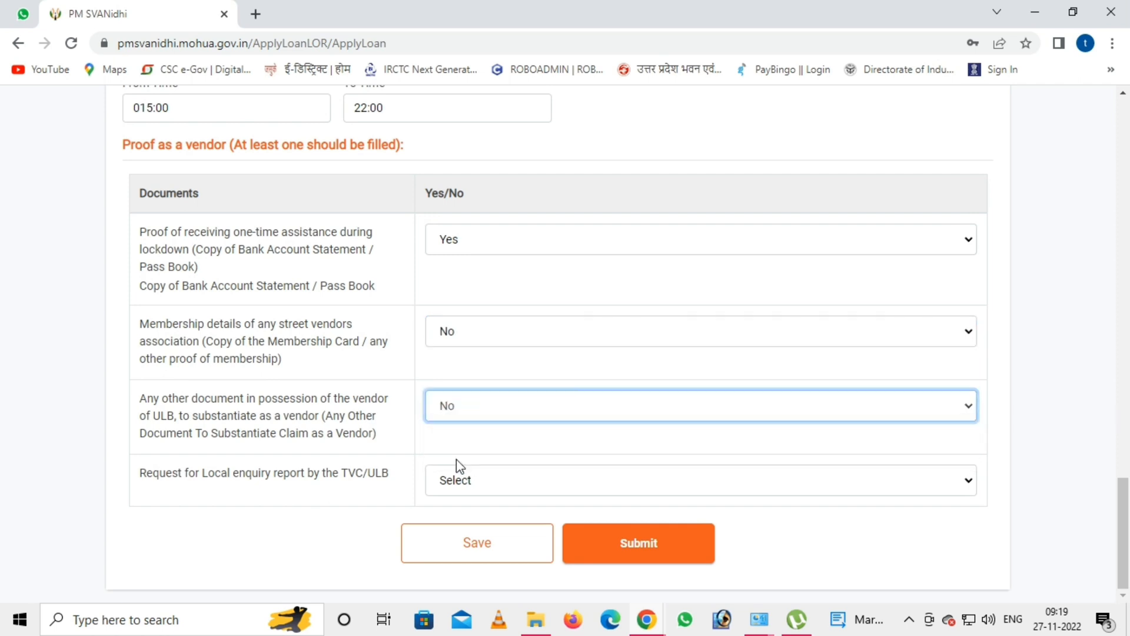
{"action": "left_click", "coordinate": [462, 479]}
{"action": "left_click", "coordinate": [456, 534]}
{"action": "left_click", "coordinate": [664, 553]}
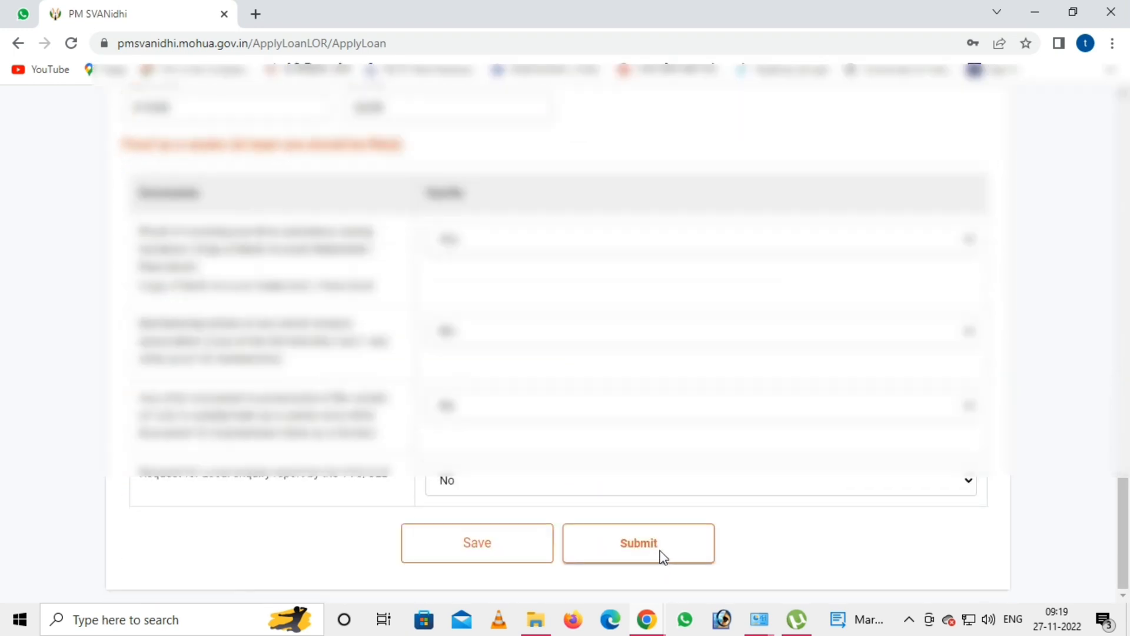
- Submit the form details, upload the bank passbook document, and agree to the declaration
{"action": "left_click", "coordinate": [637, 546]}
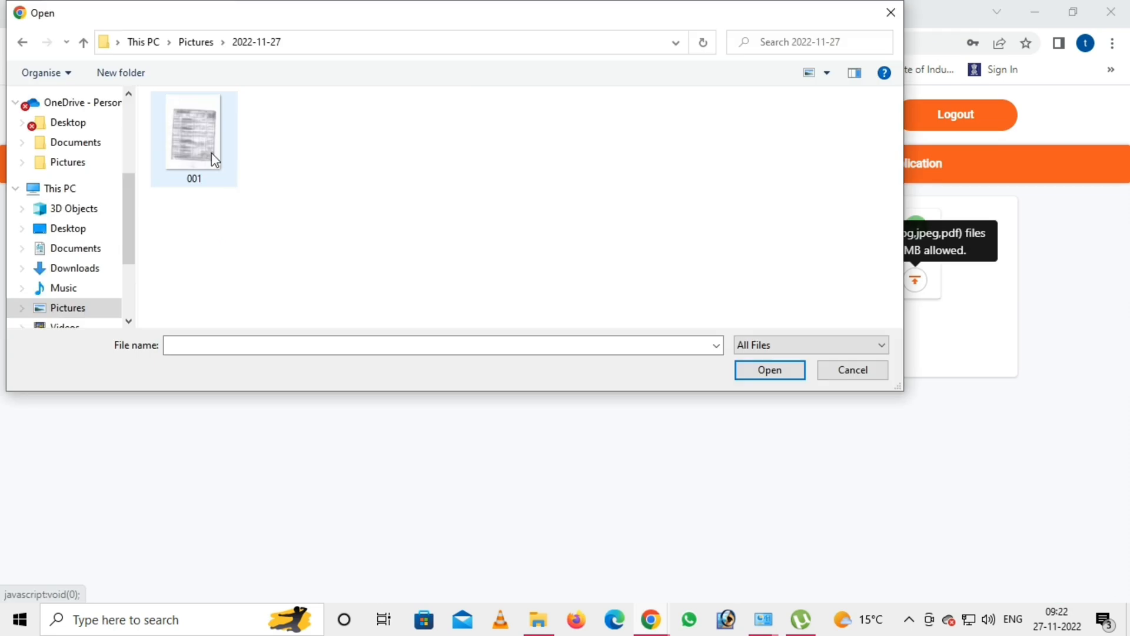
{"action": "double_click", "coordinate": [211, 153]}
{"action": "left_click", "coordinate": [678, 350]}
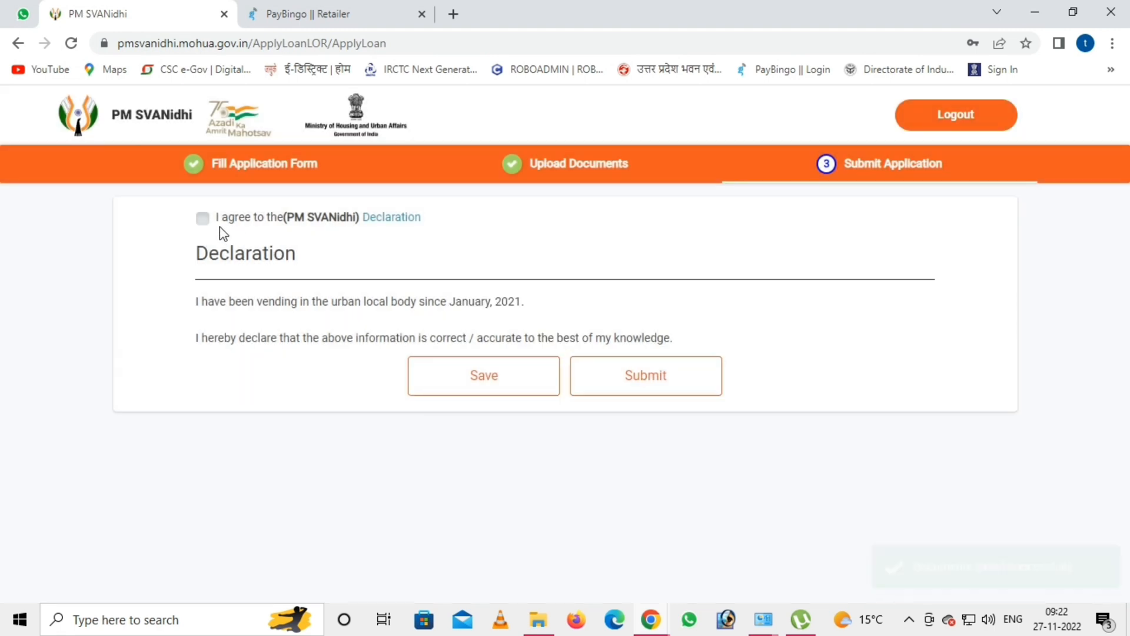
{"action": "left_click", "coordinate": [203, 219]}
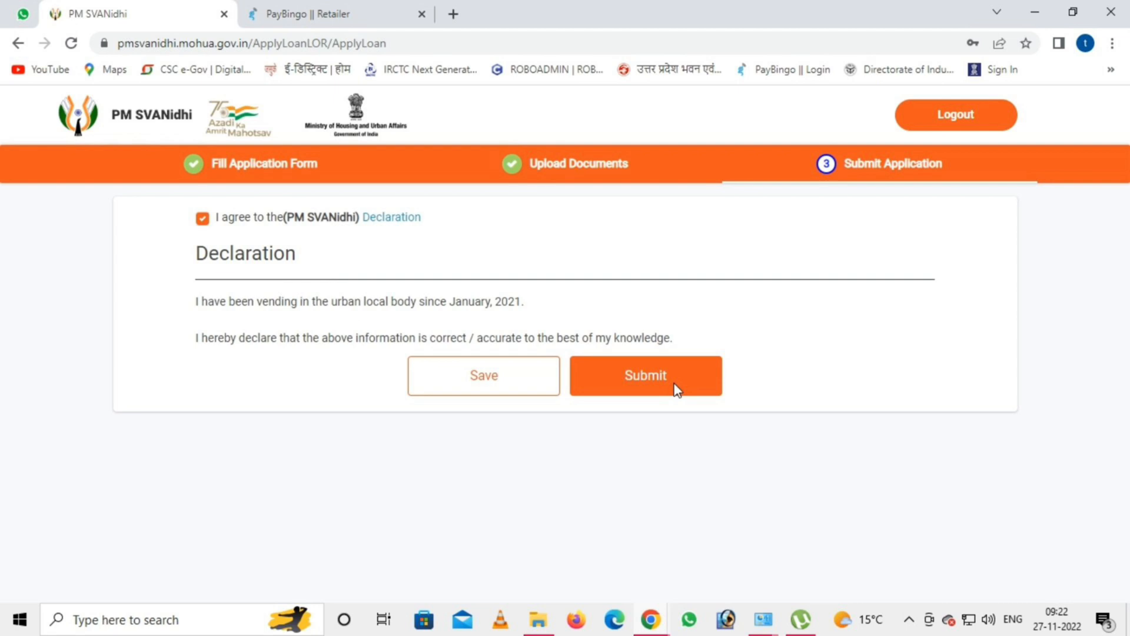
- Submit the application, dismiss the confirmation, and open the downloaded application form PDF
{"action": "left_click", "coordinate": [677, 388]}
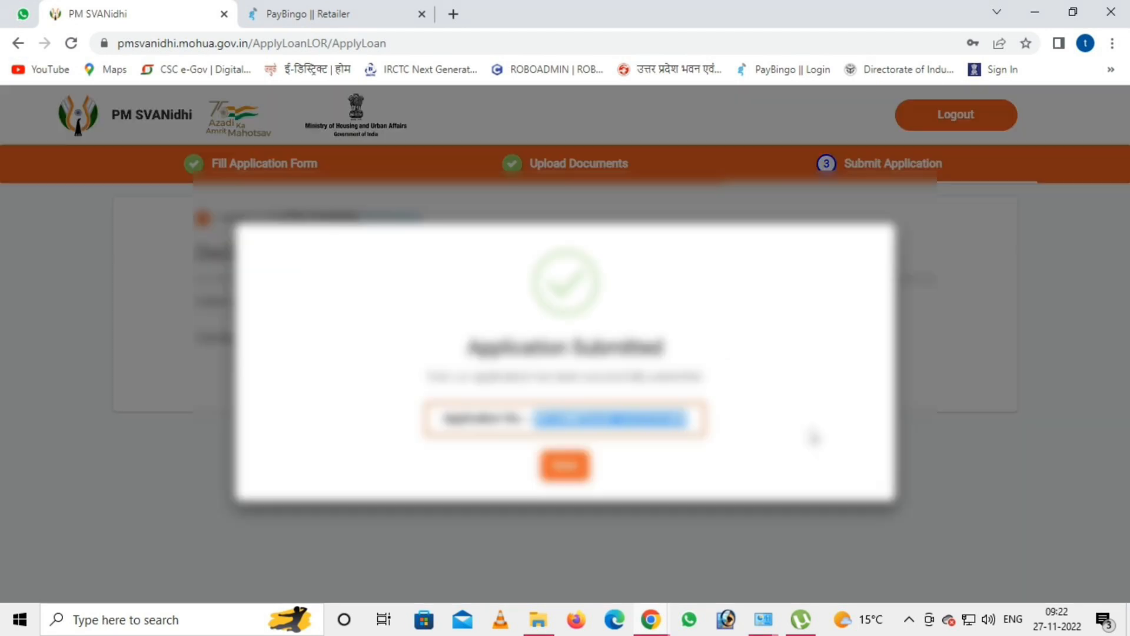
{"action": "left_click", "coordinate": [567, 467]}
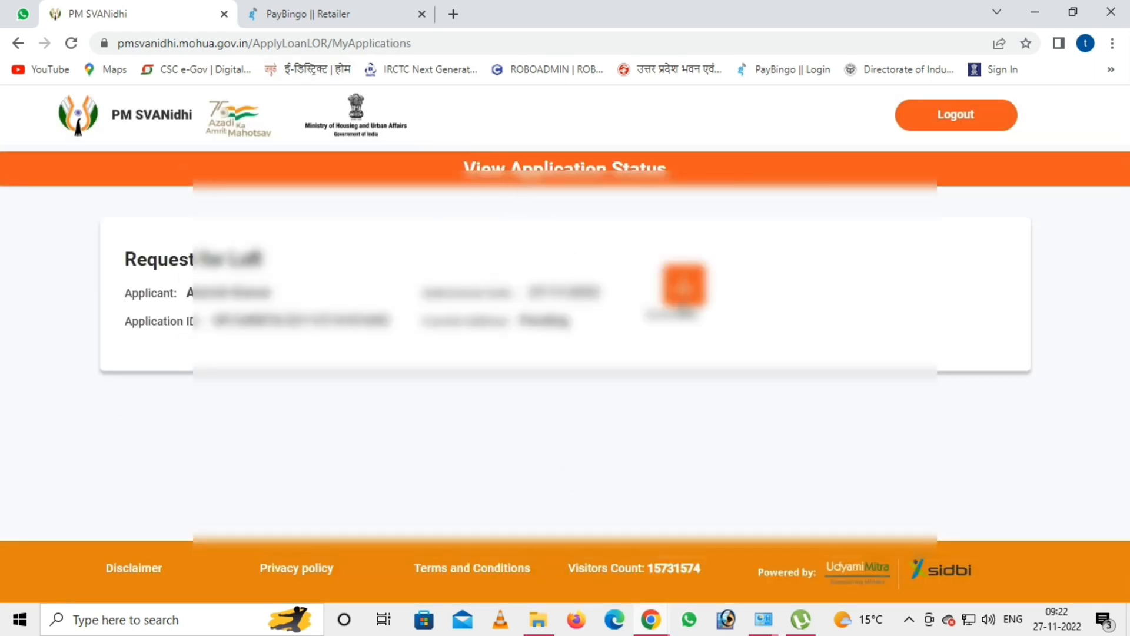
{"action": "left_click", "coordinate": [679, 288]}
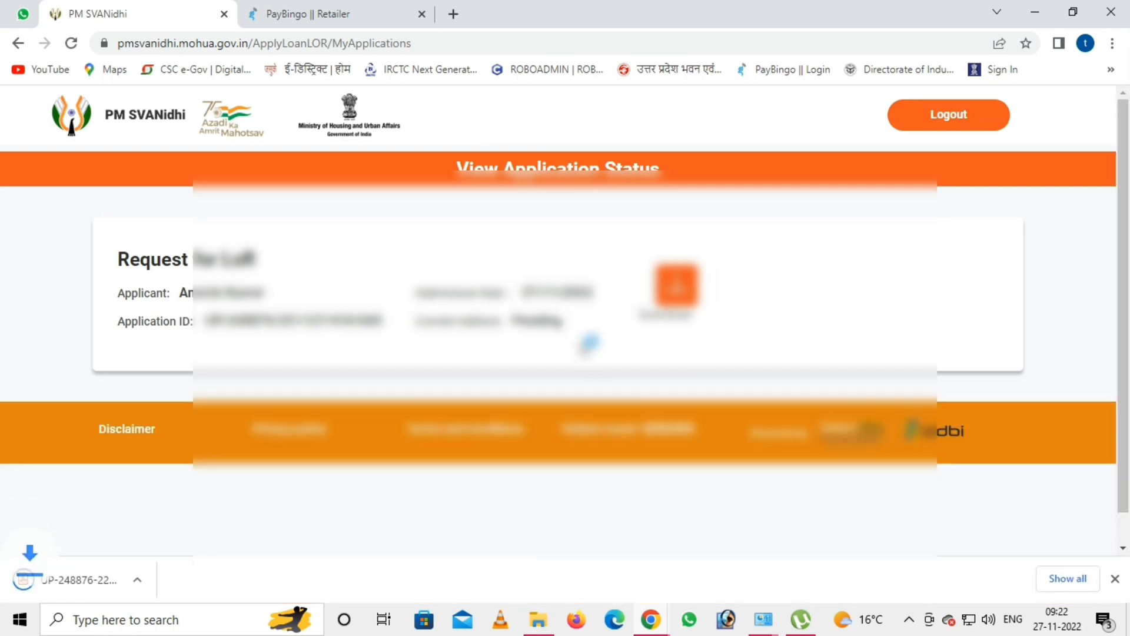
{"action": "left_click", "coordinate": [56, 581]}
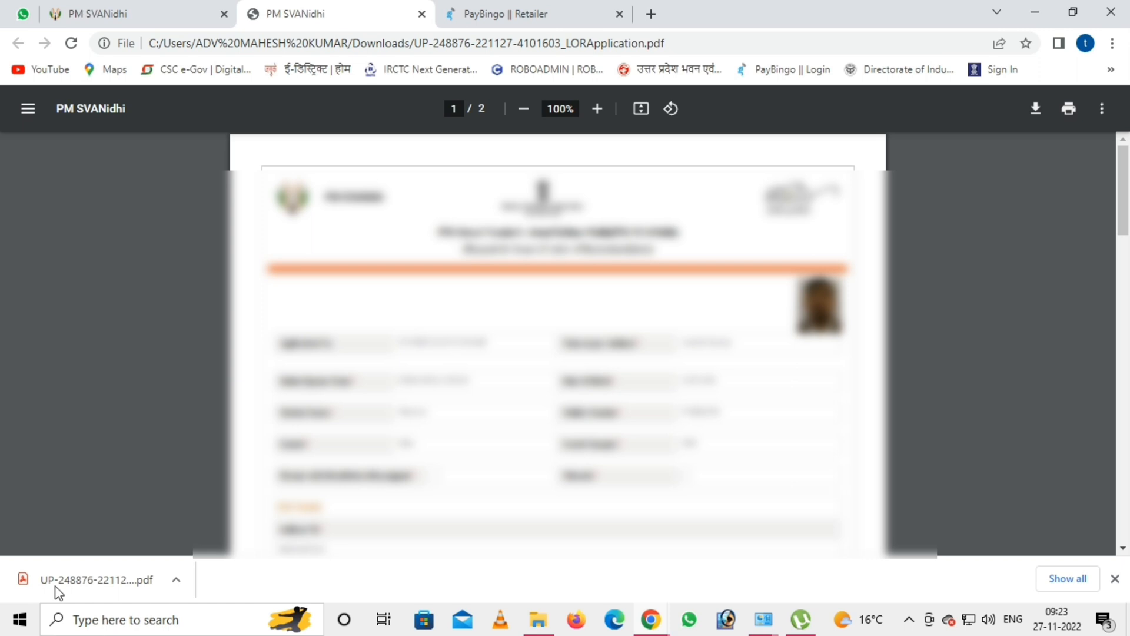
- Bring up printing for the form, keeping the current printer and all pages
{"action": "key", "text": "ctrl+p"}
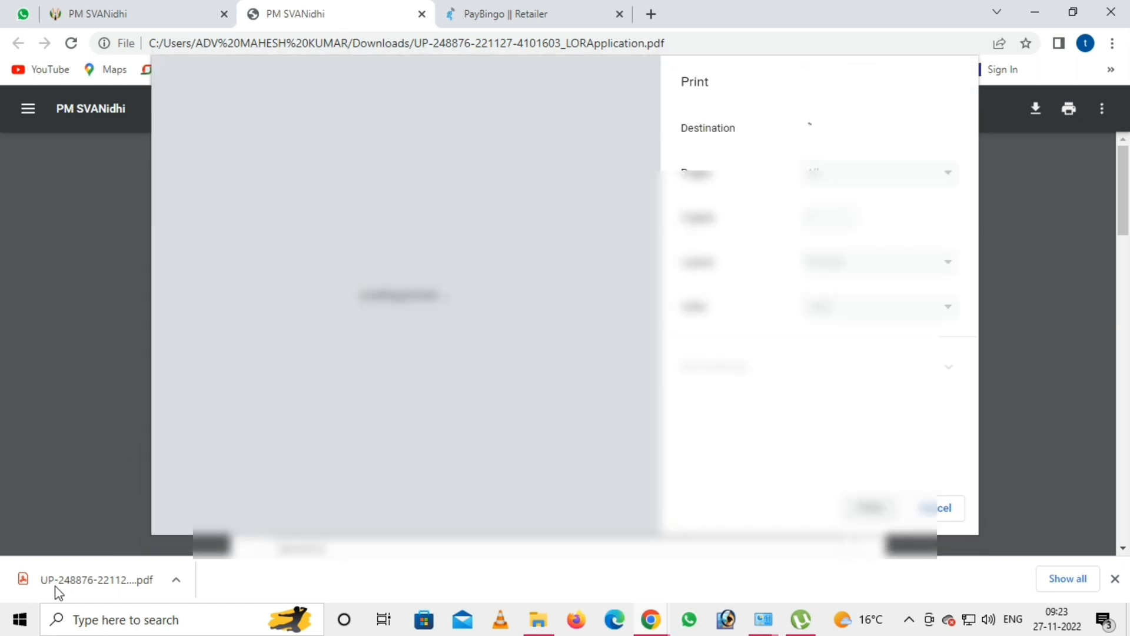
{"action": "scroll", "coordinate": [471, 288], "scroll_direction": "down", "scroll_amount": 8}
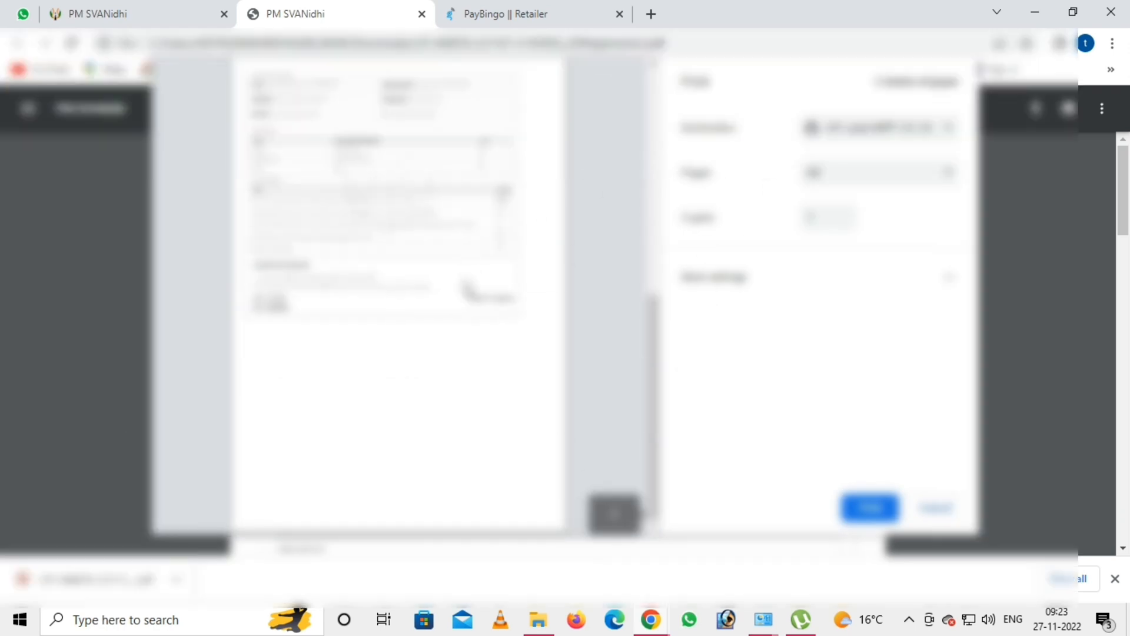
{"action": "left_click", "coordinate": [856, 135]}
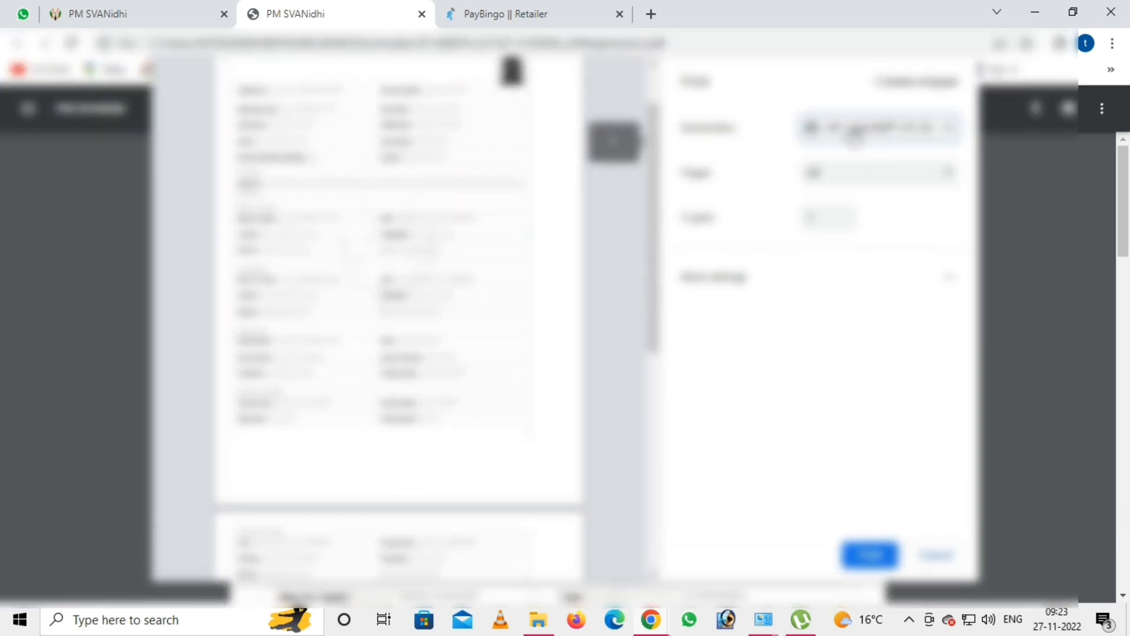
{"action": "left_click", "coordinate": [856, 135]}
{"action": "left_click", "coordinate": [858, 151]}
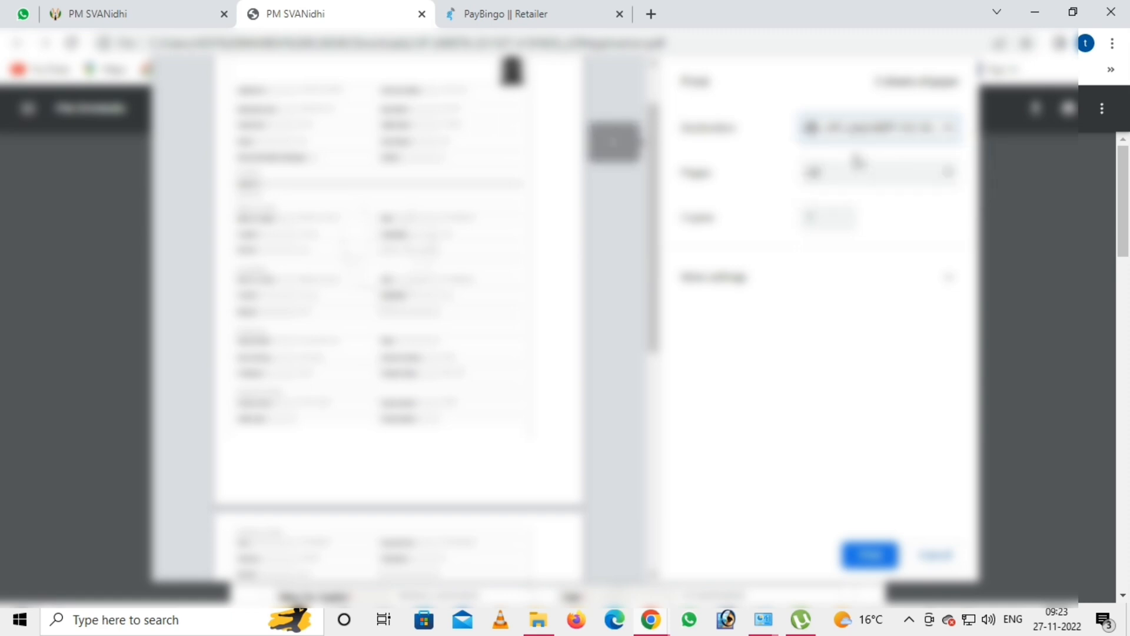
{"action": "left_click", "coordinate": [824, 172]}
{"action": "left_click", "coordinate": [824, 189]}
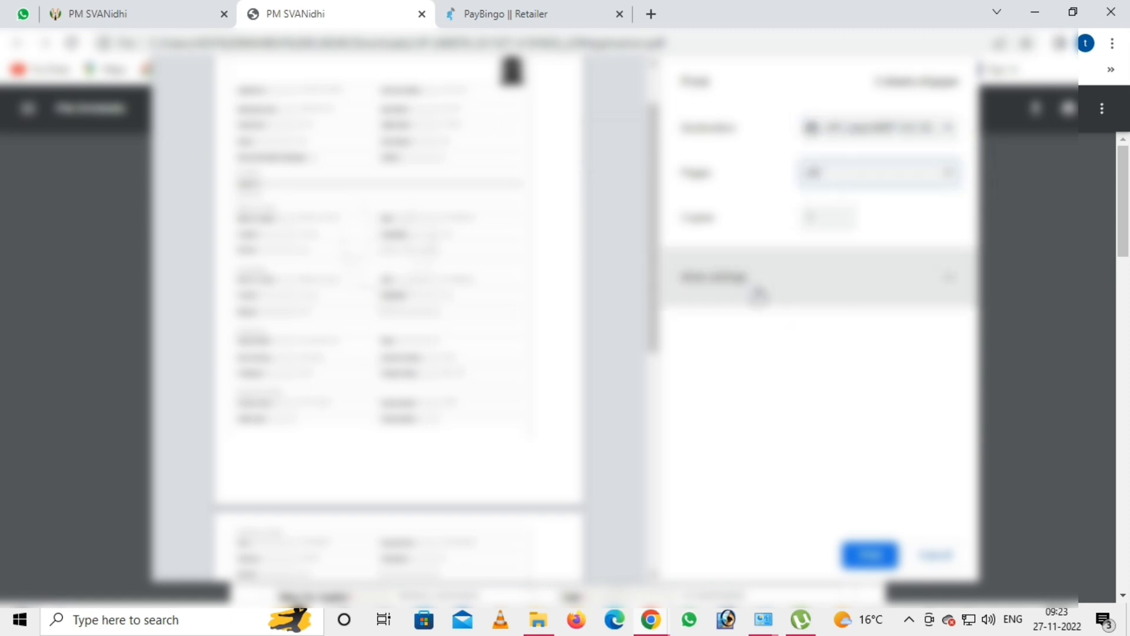
- Expand the additional print settings and turn on two-sided printing
{"action": "left_click", "coordinate": [759, 283]}
{"action": "scroll", "coordinate": [853, 418], "scroll_direction": "down", "scroll_amount": 2}
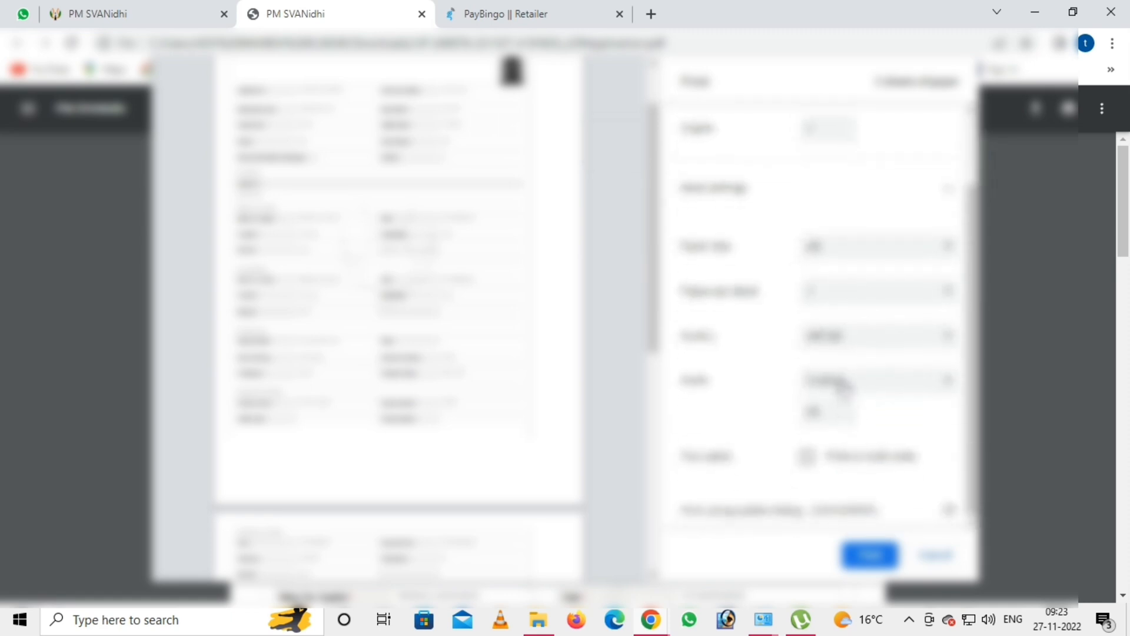
{"action": "left_click", "coordinate": [845, 383]}
{"action": "scroll", "coordinate": [844, 388], "scroll_direction": "up", "scroll_amount": 2}
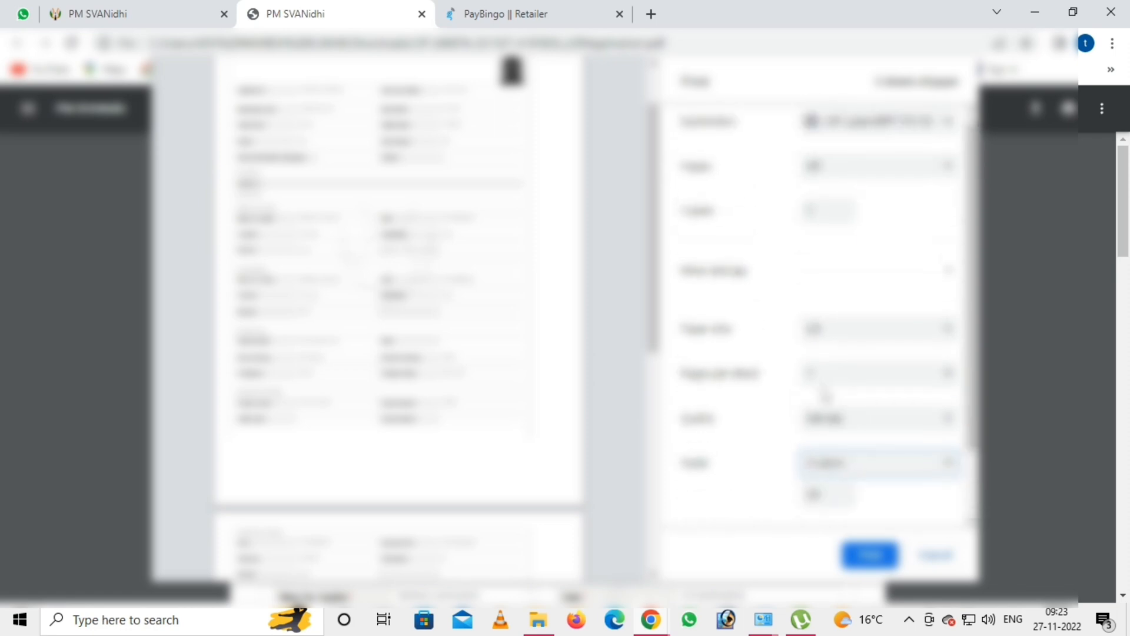
{"action": "scroll", "coordinate": [811, 445], "scroll_direction": "down", "scroll_amount": 2}
{"action": "left_click", "coordinate": [806, 456]}
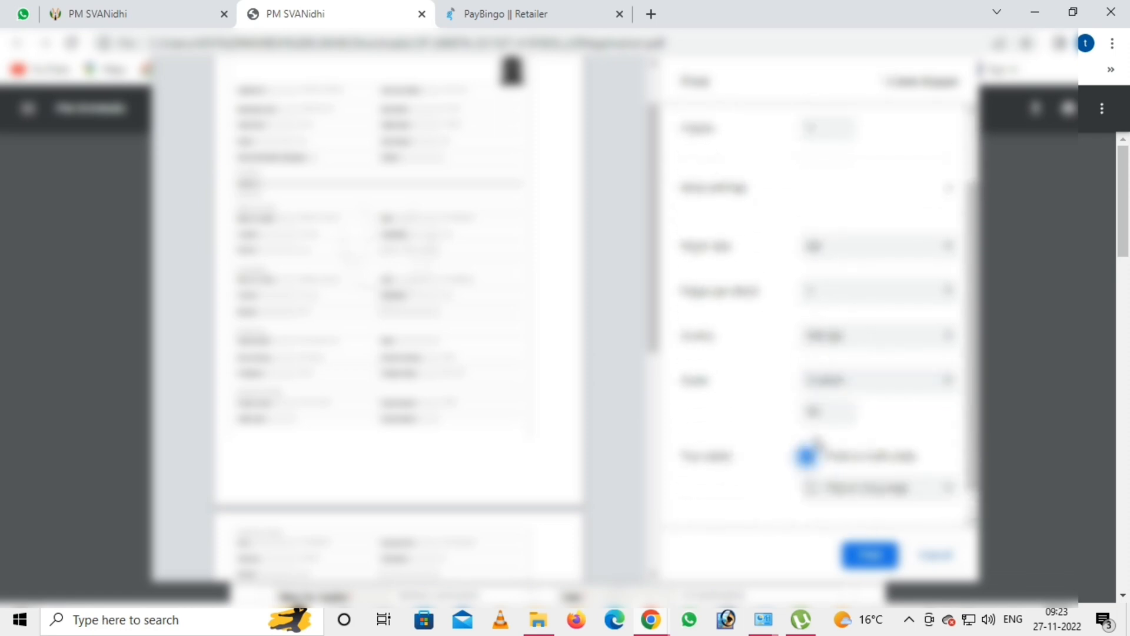
{"action": "scroll", "coordinate": [832, 351], "scroll_direction": "up", "scroll_amount": 2}
{"action": "scroll", "coordinate": [860, 200], "scroll_direction": "down", "scroll_amount": 3}
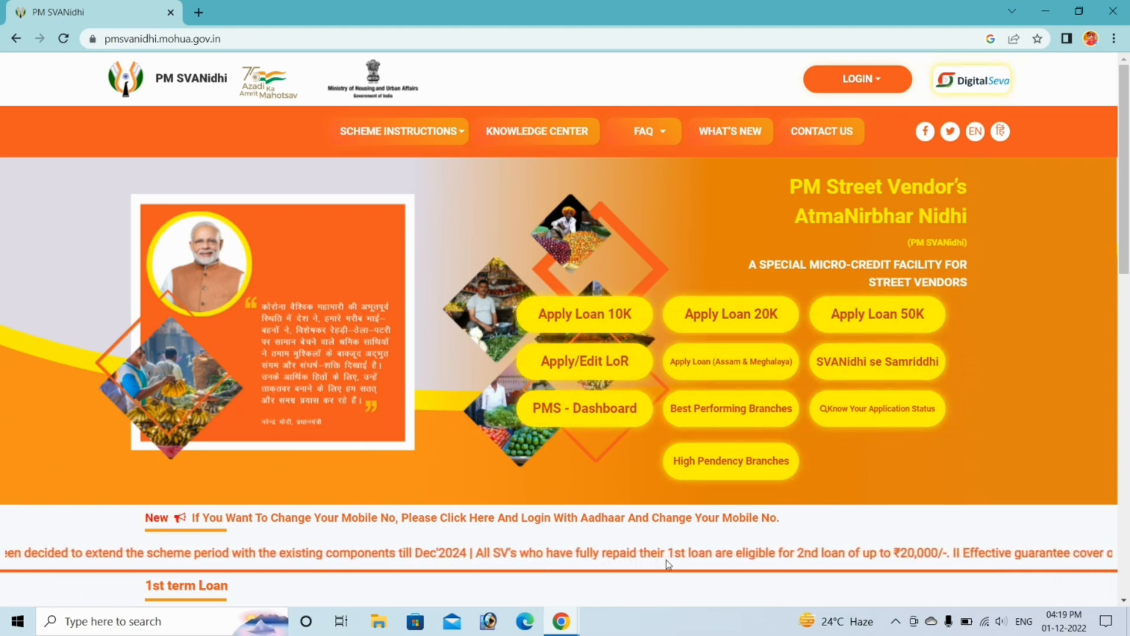
- Start the 10K loan application and sign in with the mobile OTP
{"action": "left_click", "coordinate": [592, 316]}
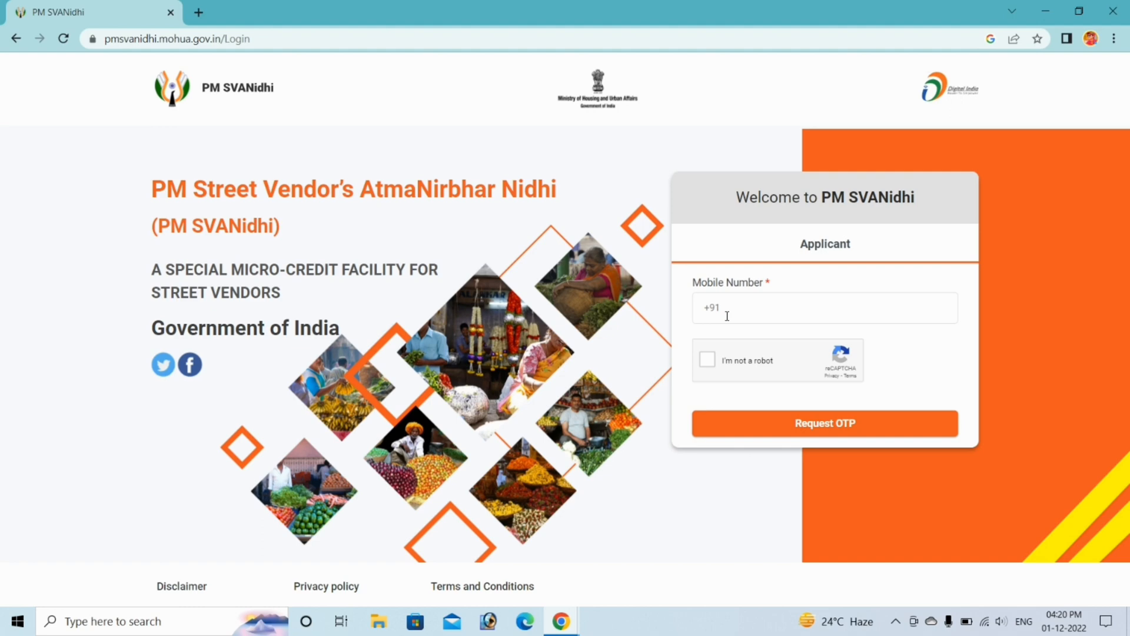
{"action": "left_click", "coordinate": [708, 358]}
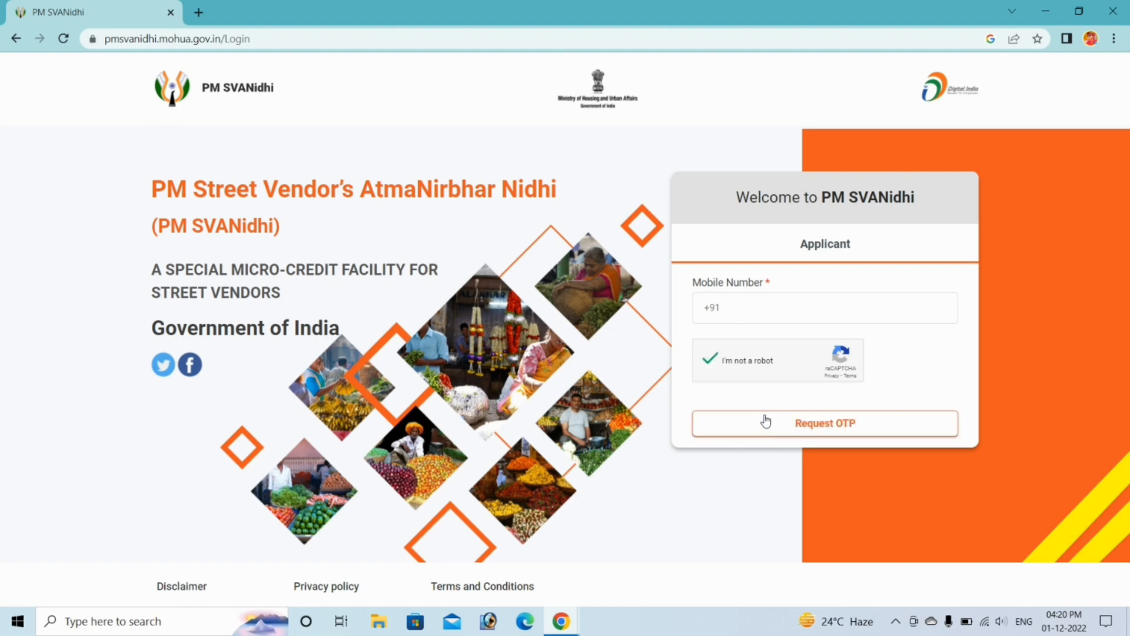
{"action": "left_click", "coordinate": [767, 428]}
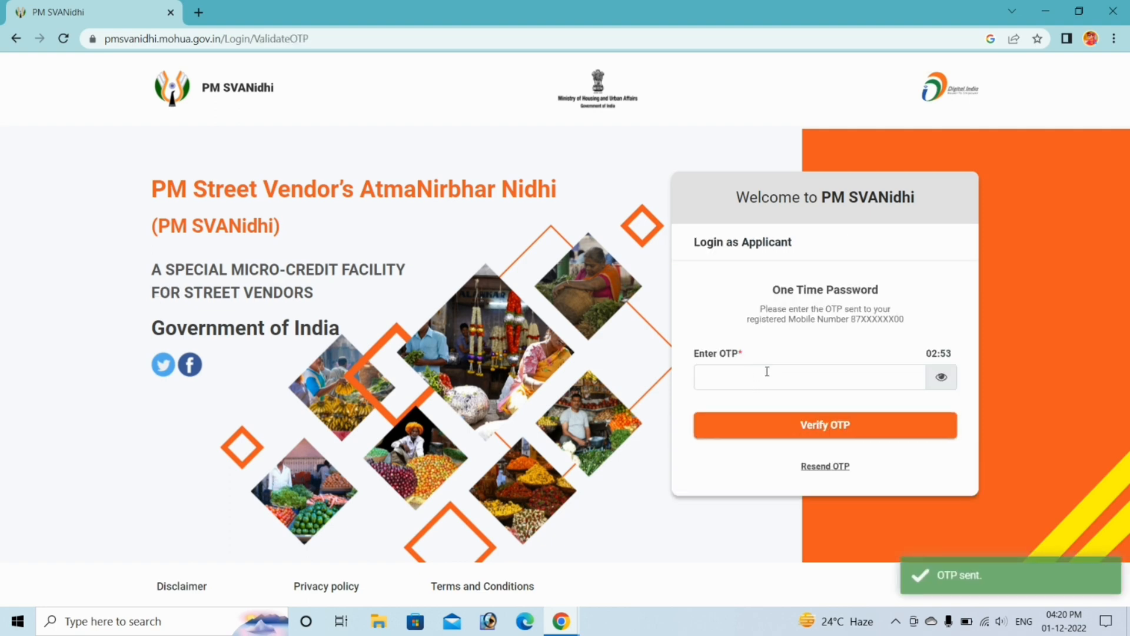
{"action": "left_click", "coordinate": [810, 421]}
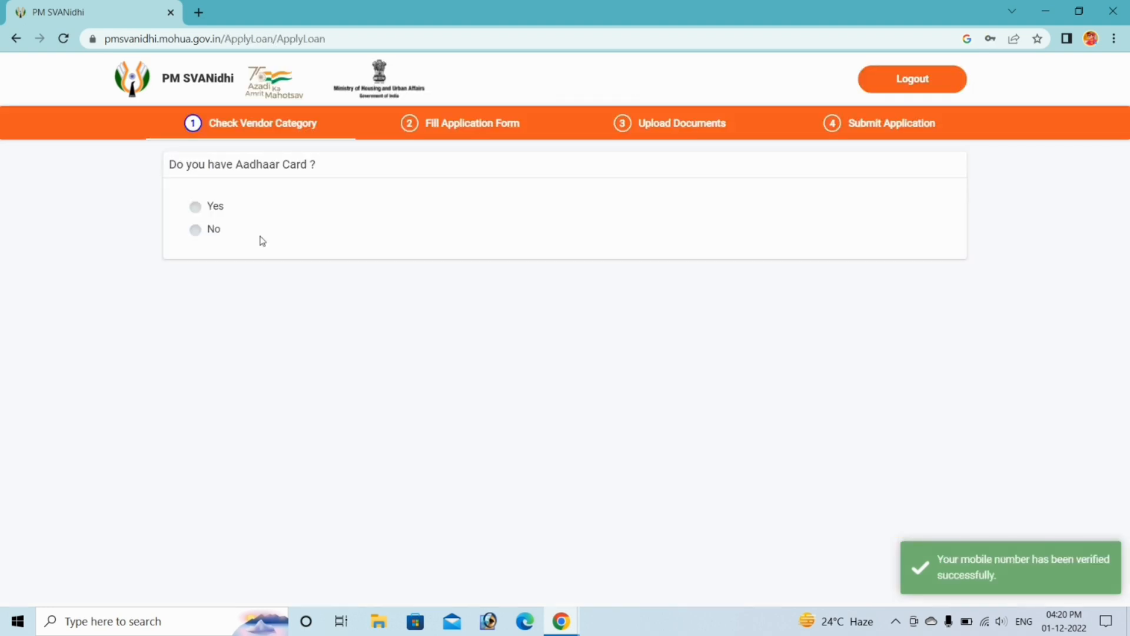
- Answer Yes for Aadhaar, choose vendor category C, and verify the issued LoR number
{"action": "left_click", "coordinate": [195, 207]}
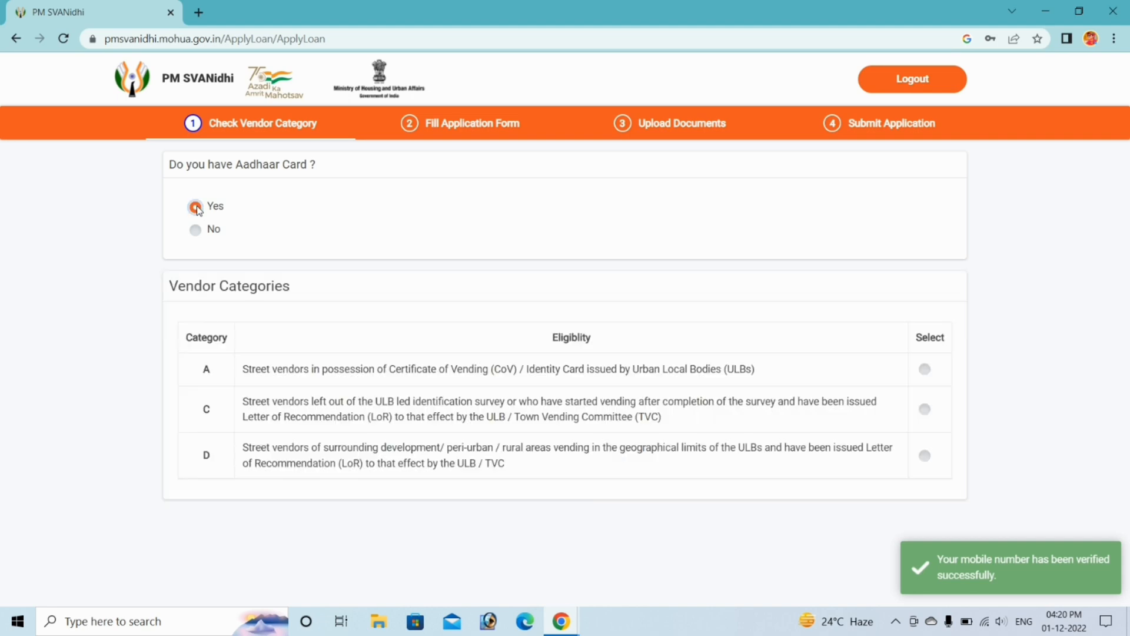
{"action": "left_click_drag", "start_coordinate": [184, 337], "coordinate": [232, 339]}
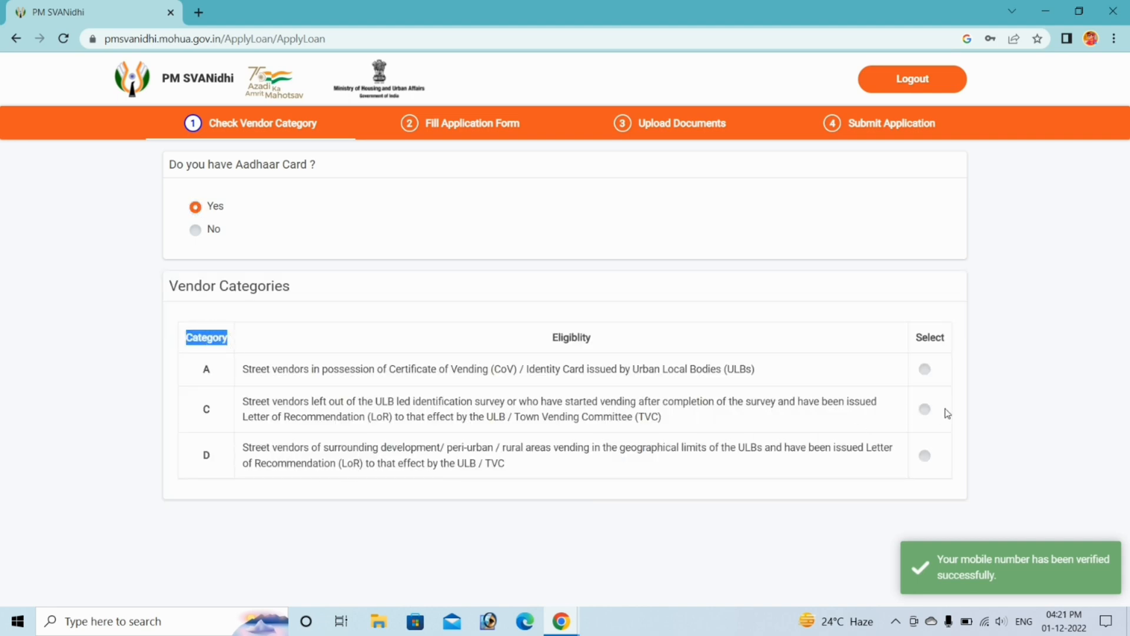
{"action": "left_click", "coordinate": [925, 409]}
{"action": "scroll", "coordinate": [843, 436], "scroll_direction": "down", "scroll_amount": 1}
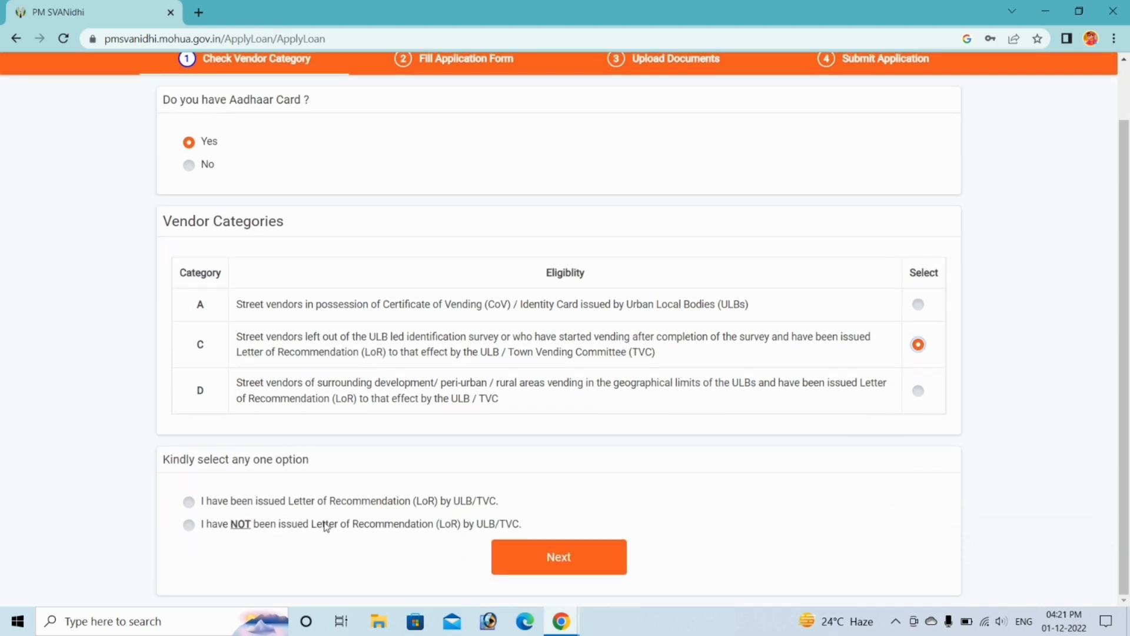
{"action": "left_click", "coordinate": [189, 502]}
{"action": "scroll", "coordinate": [200, 505], "scroll_direction": "down", "scroll_amount": 1}
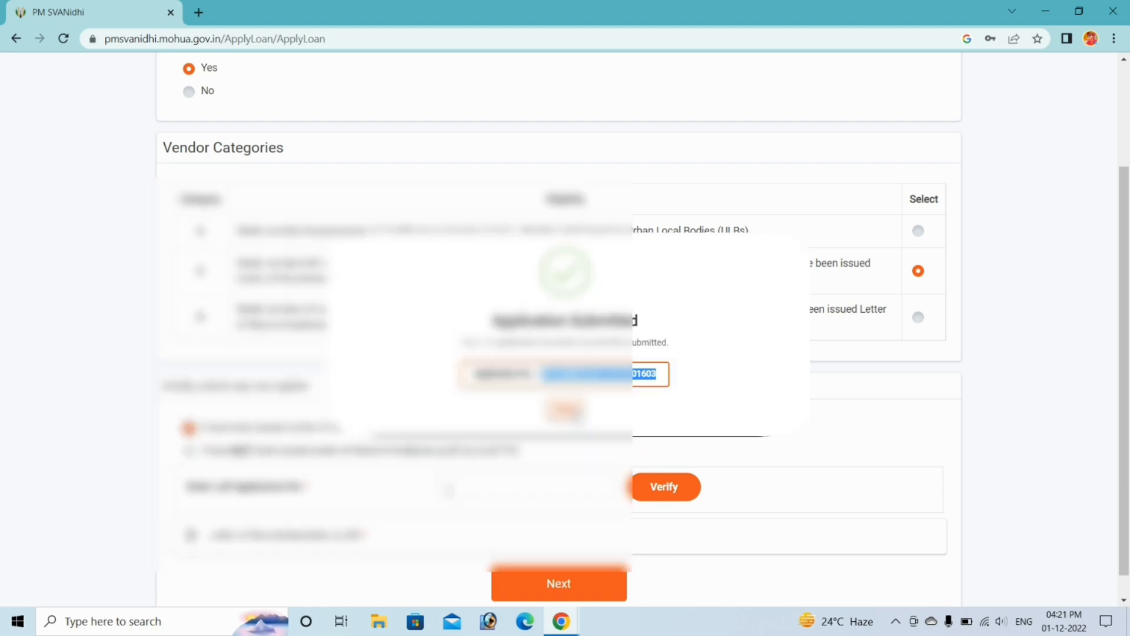
{"action": "left_click", "coordinate": [676, 499]}
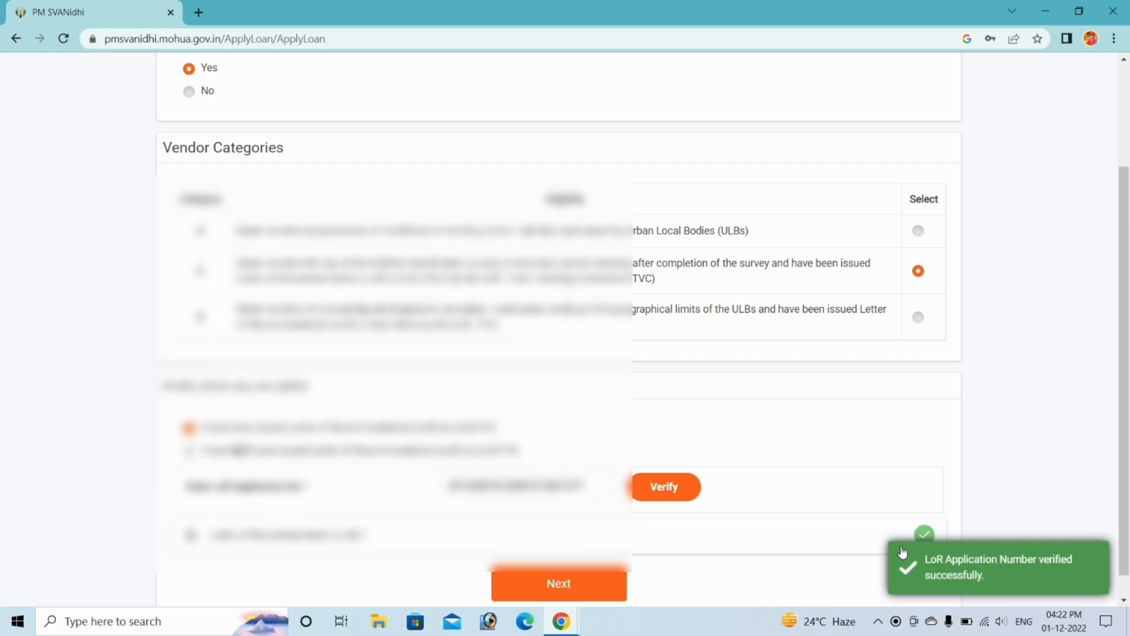
{"action": "scroll", "coordinate": [903, 552], "scroll_direction": "down", "scroll_amount": 1}
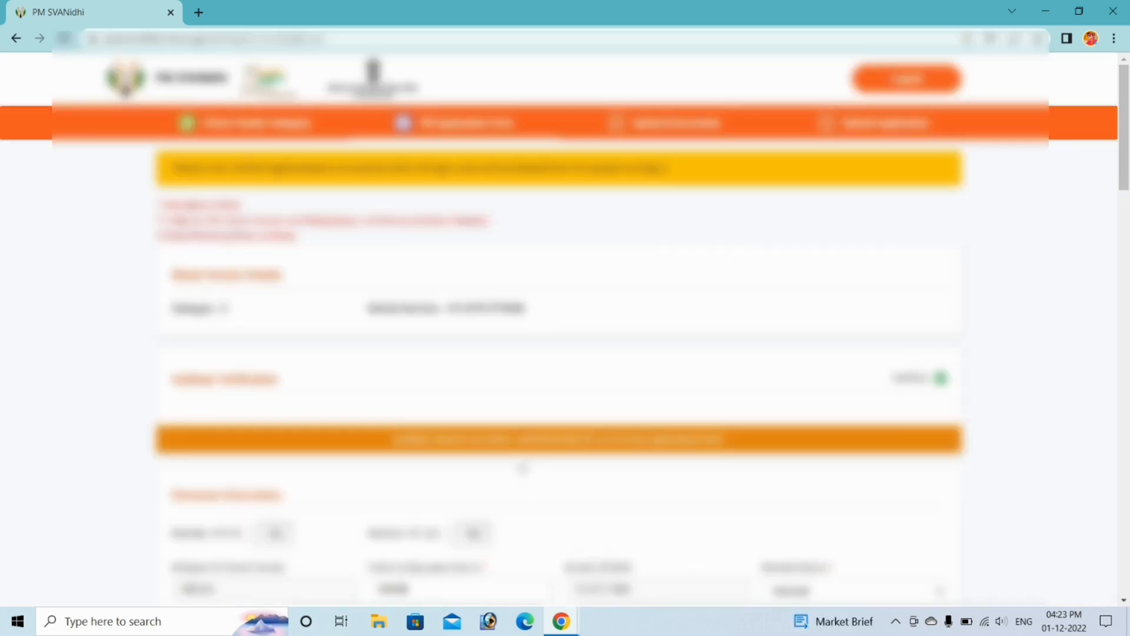
- Pick a lower option from a dropdown field in the loan form
{"action": "scroll", "coordinate": [525, 468], "scroll_direction": "down", "scroll_amount": 4}
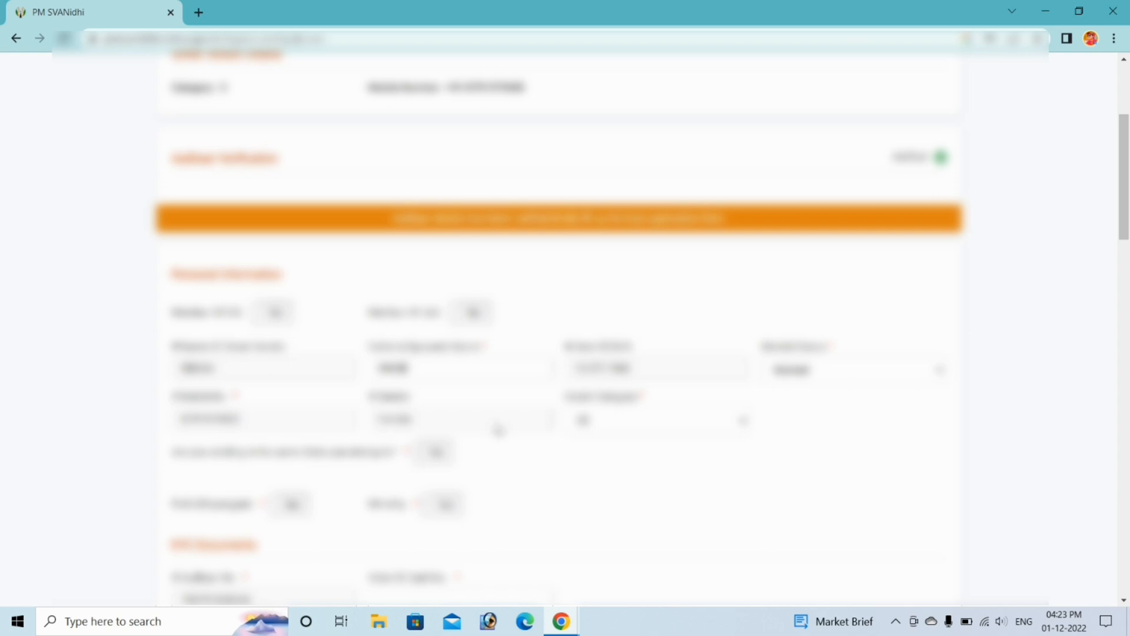
{"action": "scroll", "coordinate": [497, 430], "scroll_direction": "down", "scroll_amount": 1}
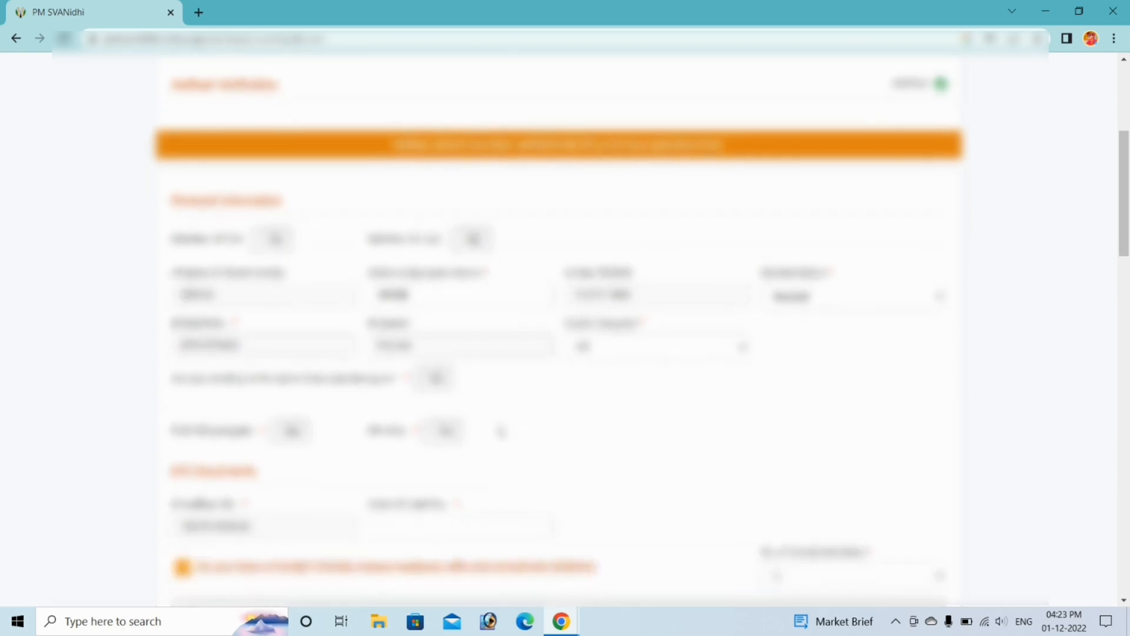
{"action": "scroll", "coordinate": [501, 431], "scroll_direction": "down", "scroll_amount": 2}
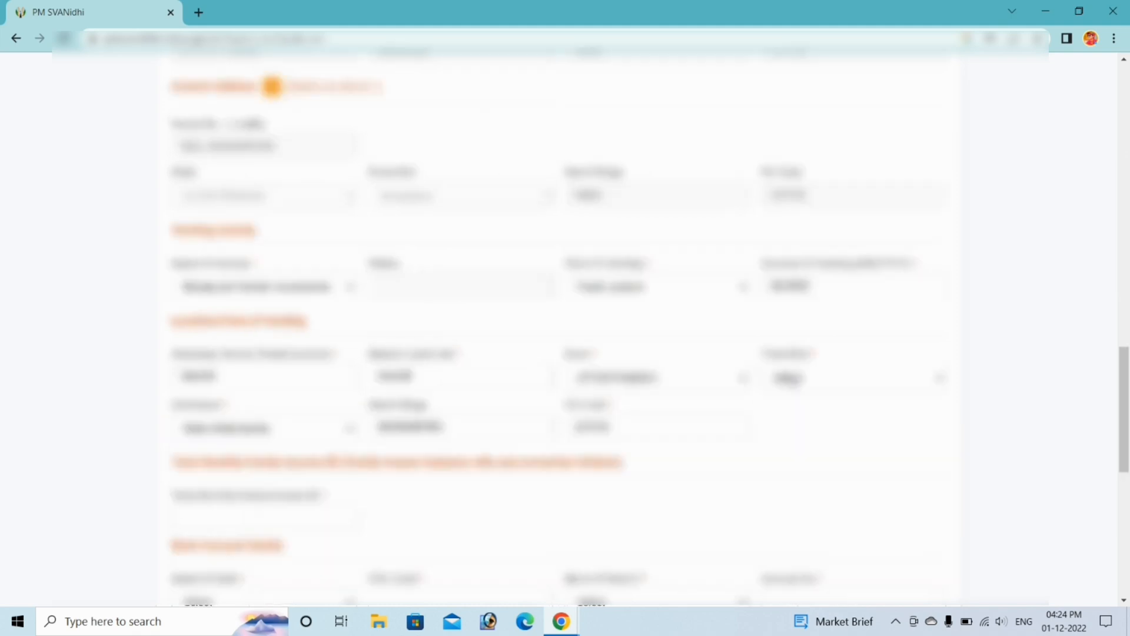
{"action": "left_click", "coordinate": [796, 381]}
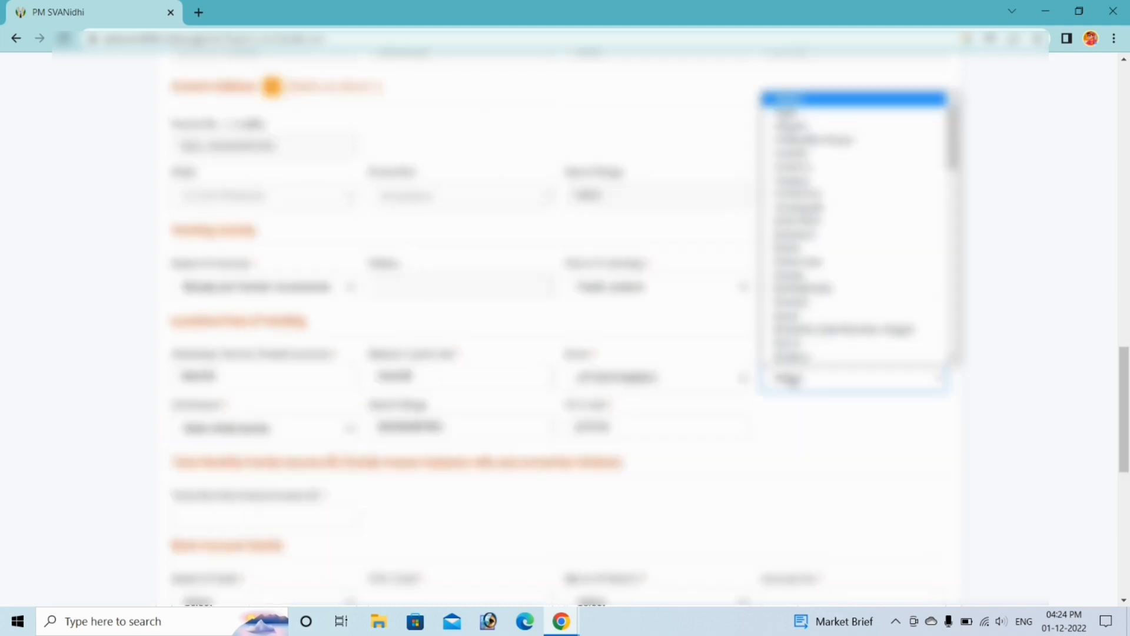
{"action": "key", "text": "d"}
{"action": "key", "text": "Return"}
{"action": "scroll", "coordinate": [272, 323], "scroll_direction": "down", "scroll_amount": 3}
{"action": "left_click_drag", "start_coordinate": [171, 316], "coordinate": [612, 333]}
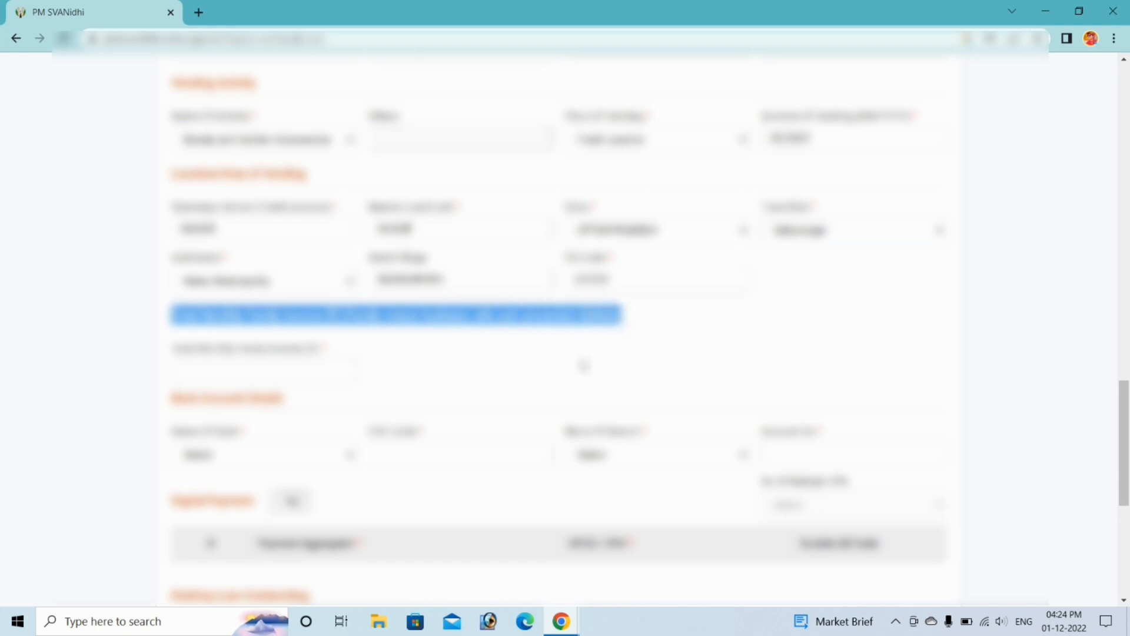
- Set the bank name to State Bank Of India in Bank Account Details
{"action": "left_click", "coordinate": [211, 370]}
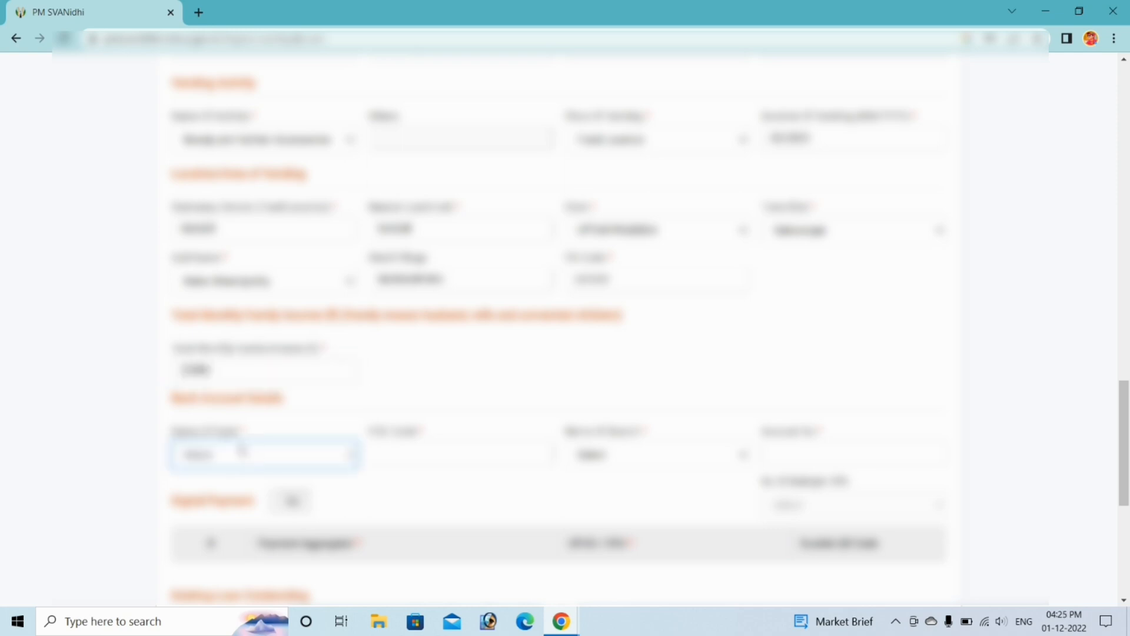
{"action": "left_click_drag", "start_coordinate": [170, 401], "coordinate": [285, 405]}
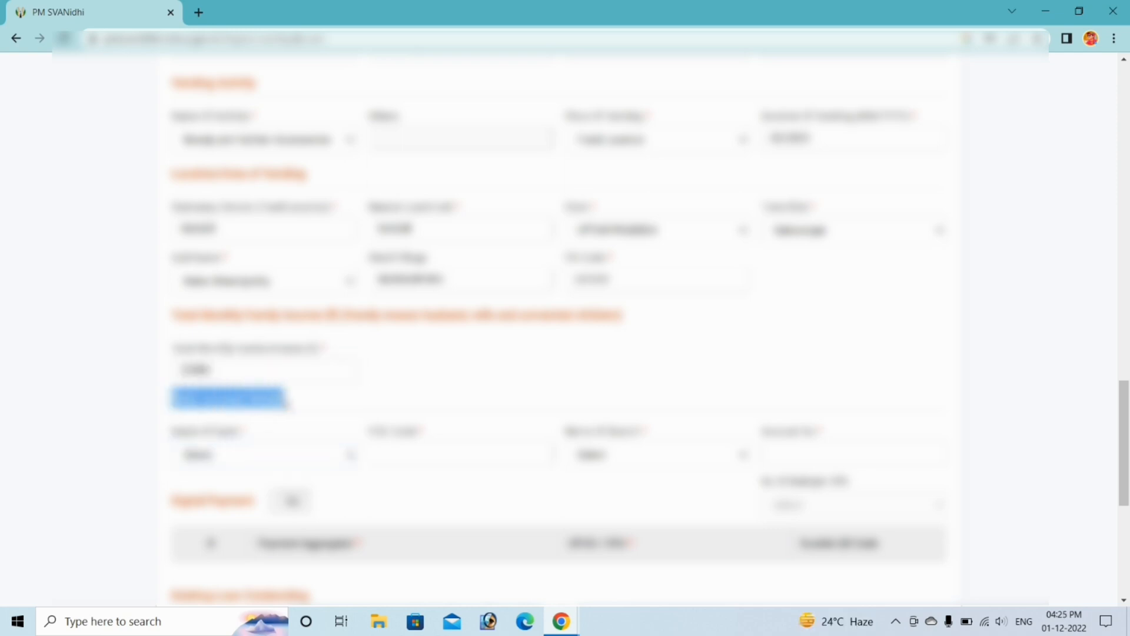
{"action": "left_click", "coordinate": [213, 460]}
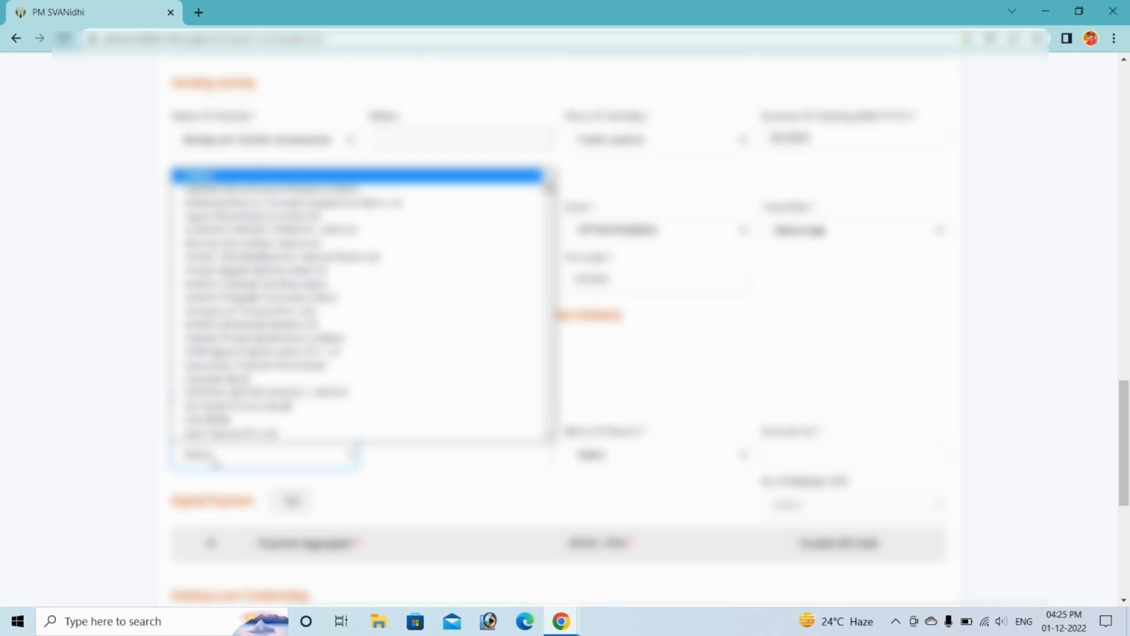
{"action": "type", "text": "state"}
{"action": "key", "text": "Return"}
{"action": "key", "text": "Tab"}
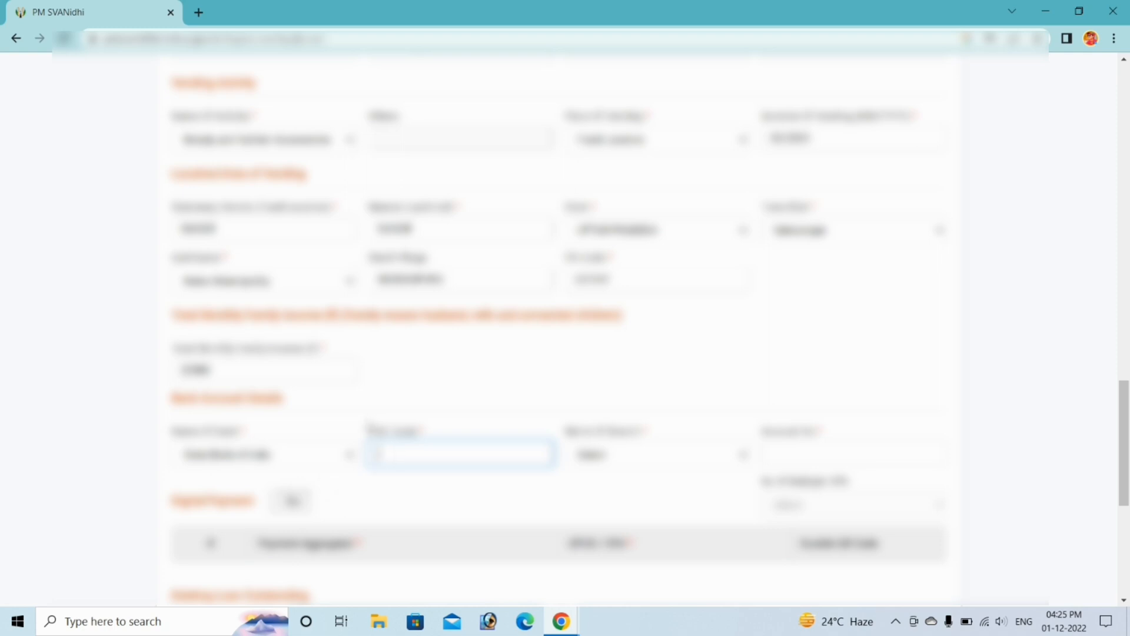
- Choose the account's branch and move on to the account number field
{"action": "left_click_drag", "start_coordinate": [368, 431], "coordinate": [423, 437]}
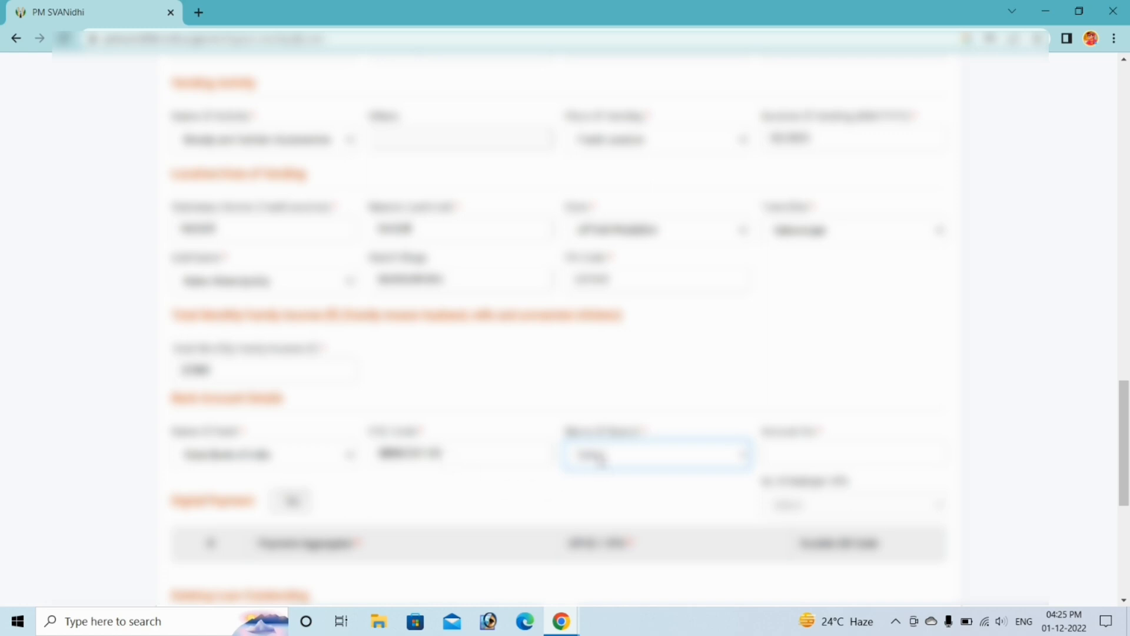
{"action": "left_click", "coordinate": [601, 461]}
{"action": "left_click", "coordinate": [616, 491]}
{"action": "scroll", "coordinate": [805, 449], "scroll_direction": "down", "scroll_amount": 1}
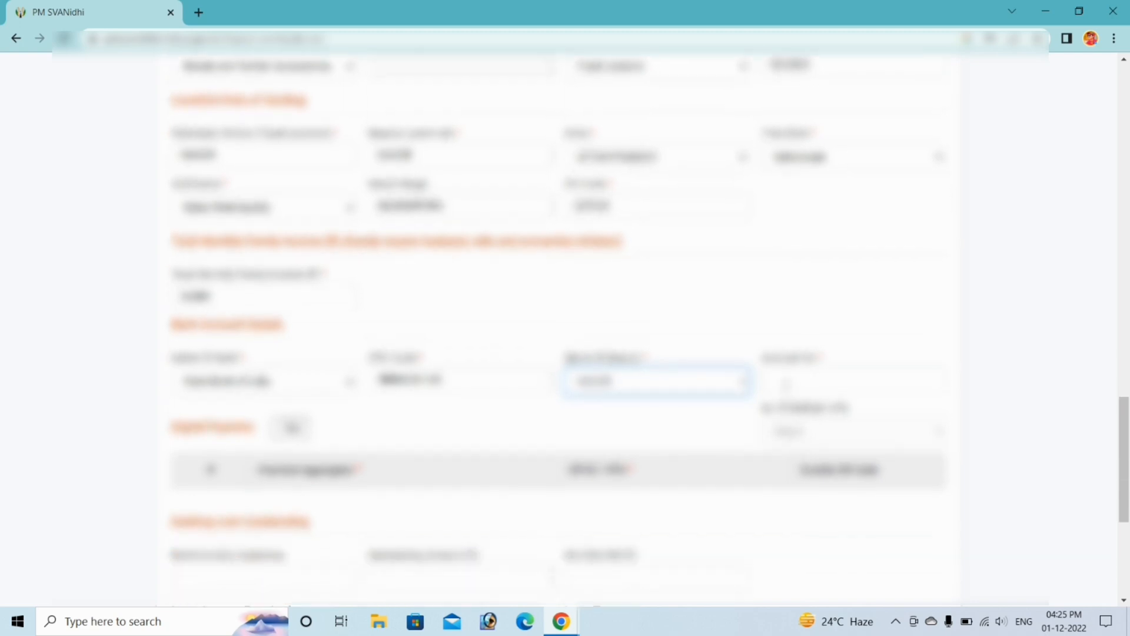
{"action": "left_click", "coordinate": [786, 384]}
{"action": "scroll", "coordinate": [240, 252], "scroll_direction": "down", "scroll_amount": 4}
{"action": "scroll", "coordinate": [246, 260], "scroll_direction": "down", "scroll_amount": 1}
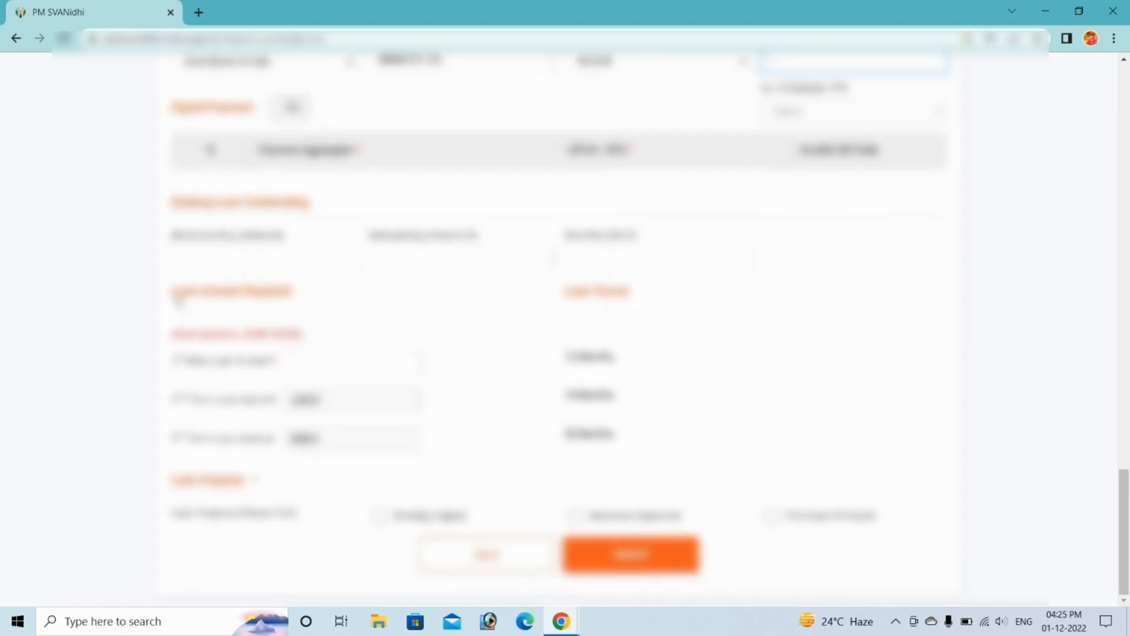
- Enter 1000 as the first-tranche loan amount
{"action": "left_click_drag", "start_coordinate": [174, 293], "coordinate": [293, 292]}
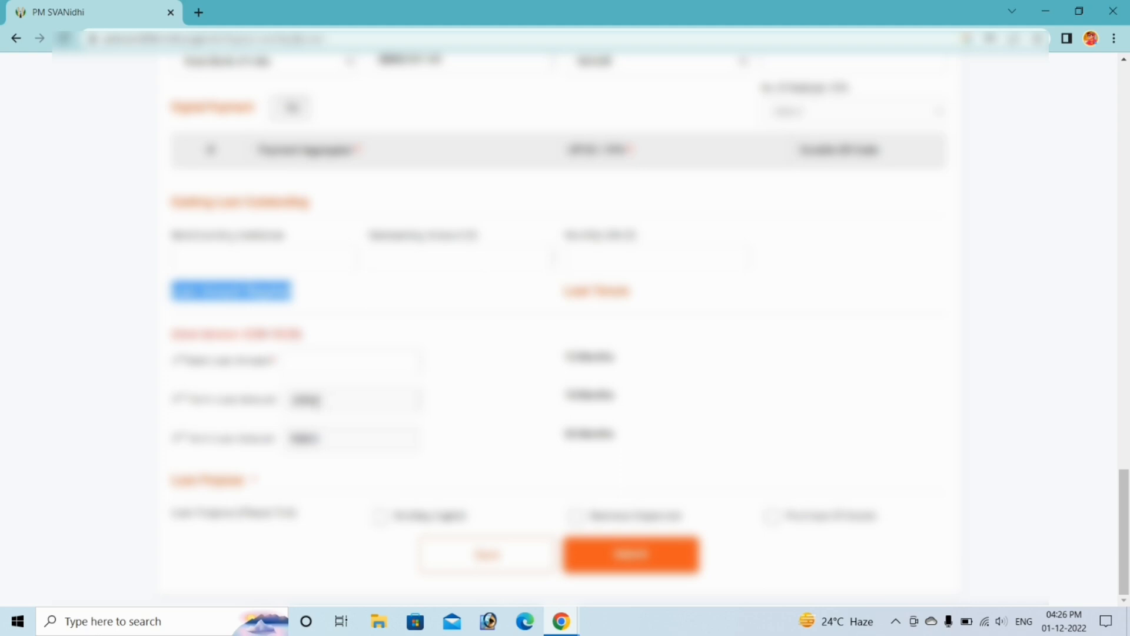
{"action": "left_click", "coordinate": [319, 361]}
{"action": "type", "text": "100"}
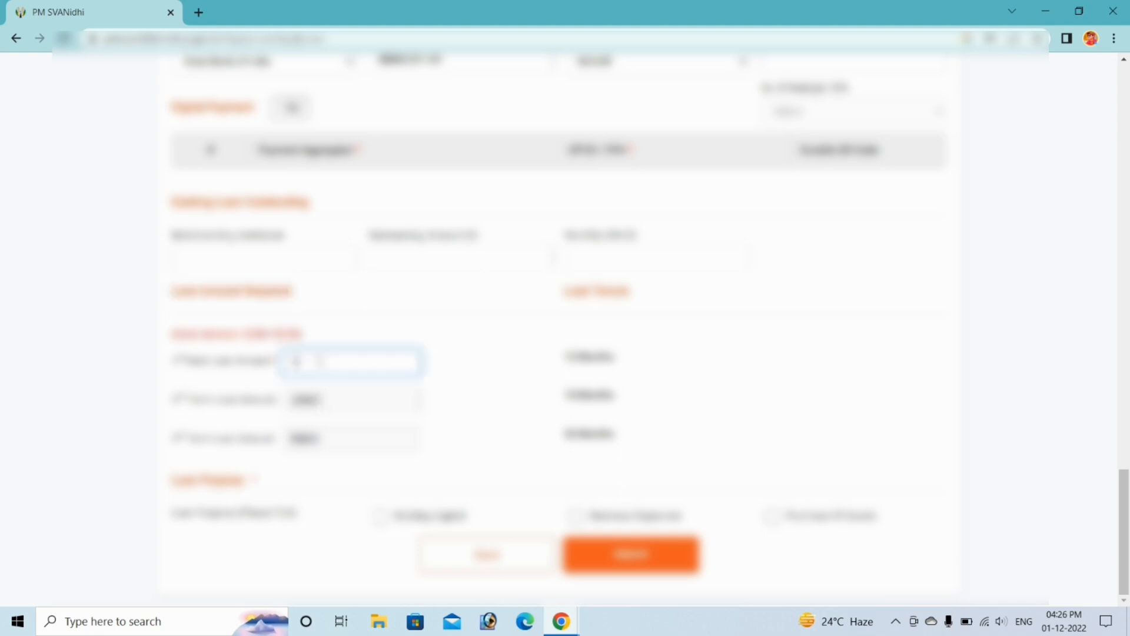
{"action": "type", "text": "0"}
- Tick all three loan purpose checkboxes and submit the application form
{"action": "left_click_drag", "start_coordinate": [172, 480], "coordinate": [255, 480]}
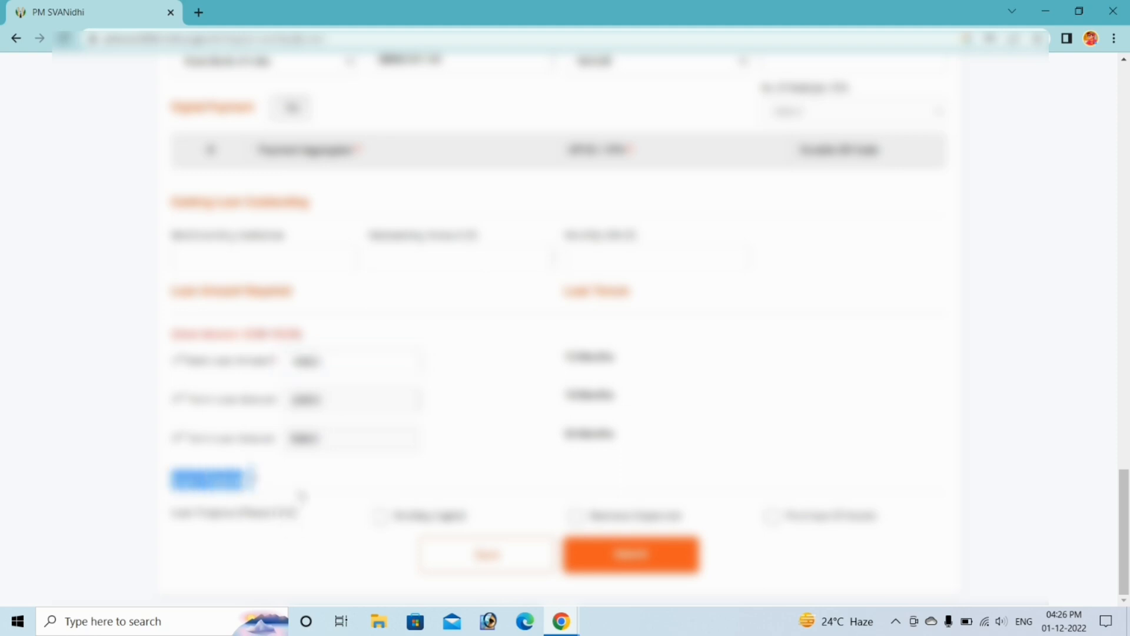
{"action": "left_click", "coordinate": [302, 496]}
{"action": "left_click", "coordinate": [379, 515]}
{"action": "left_click", "coordinate": [576, 516]}
{"action": "left_click", "coordinate": [771, 518]}
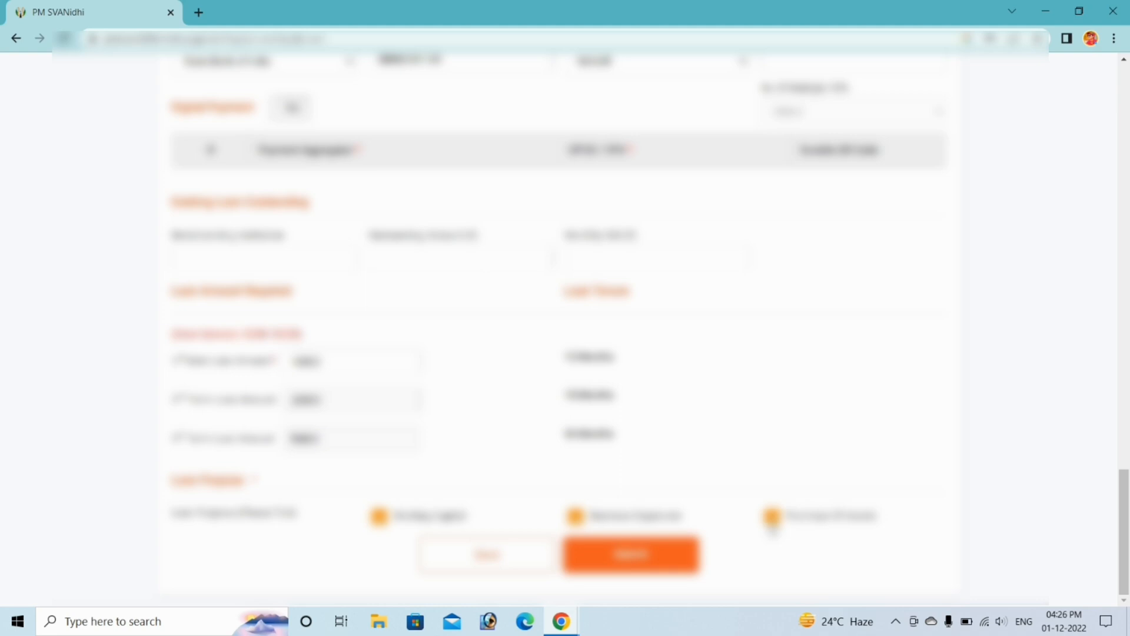
{"action": "left_click", "coordinate": [655, 559]}
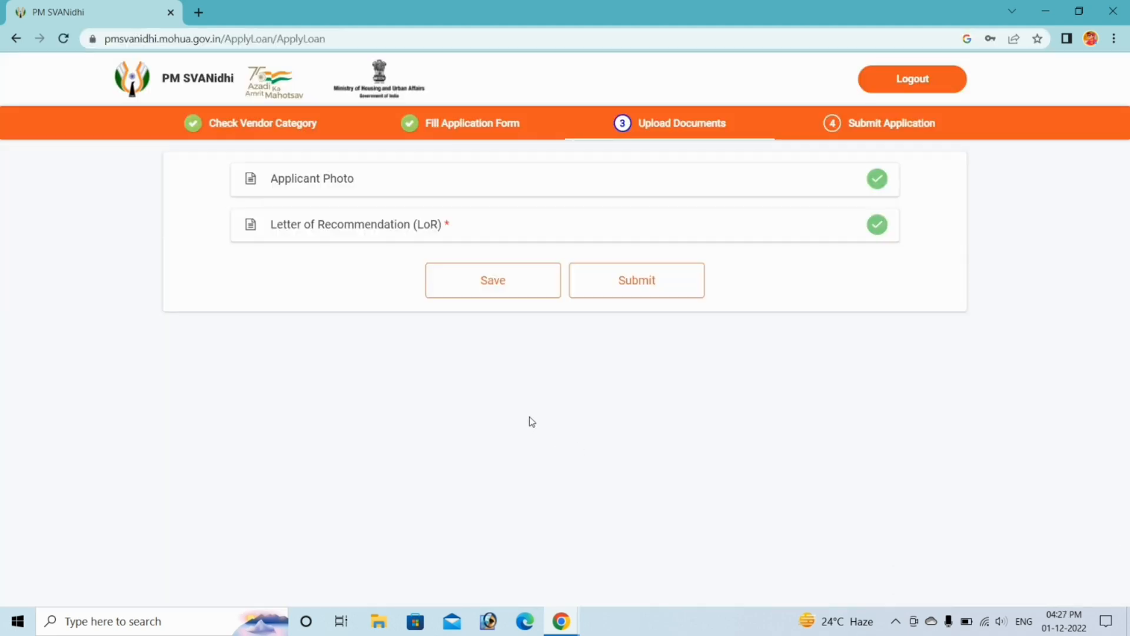
- Submit the documents and choose State Bank of India as the preferred lender
{"action": "left_click", "coordinate": [636, 290]}
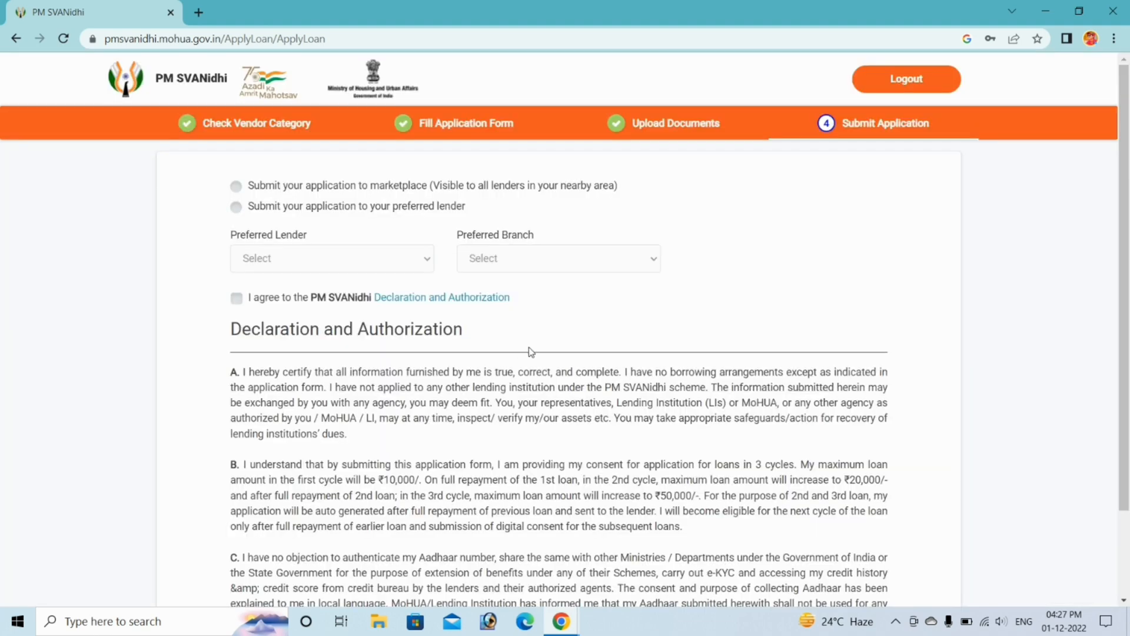
{"action": "left_click", "coordinate": [236, 208]}
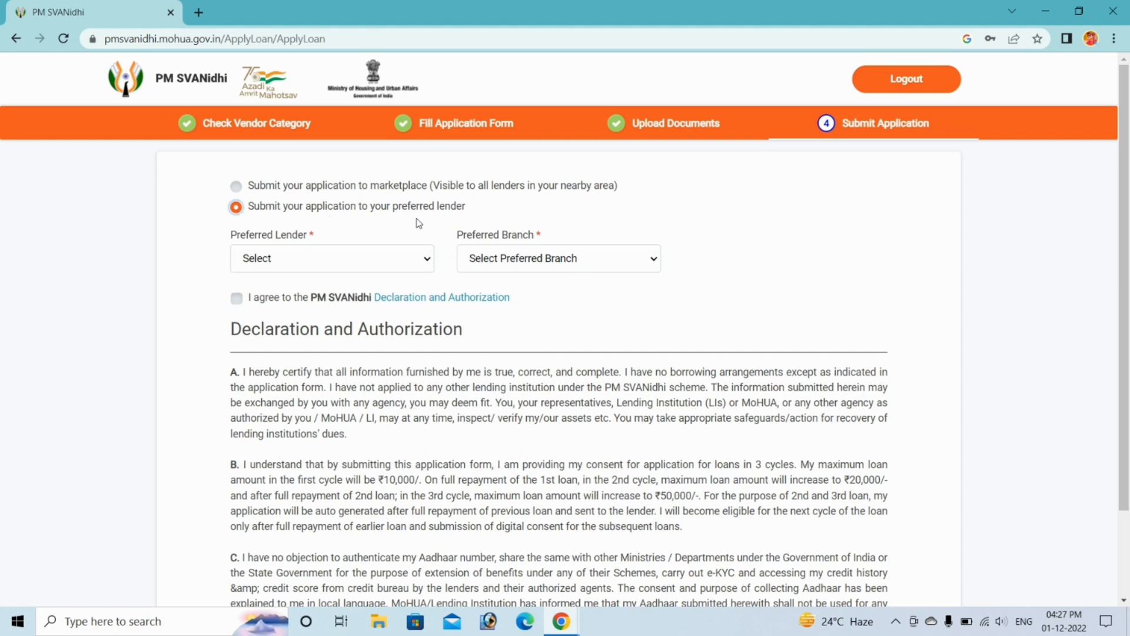
{"action": "left_click", "coordinate": [299, 263]}
{"action": "type", "text": "st"}
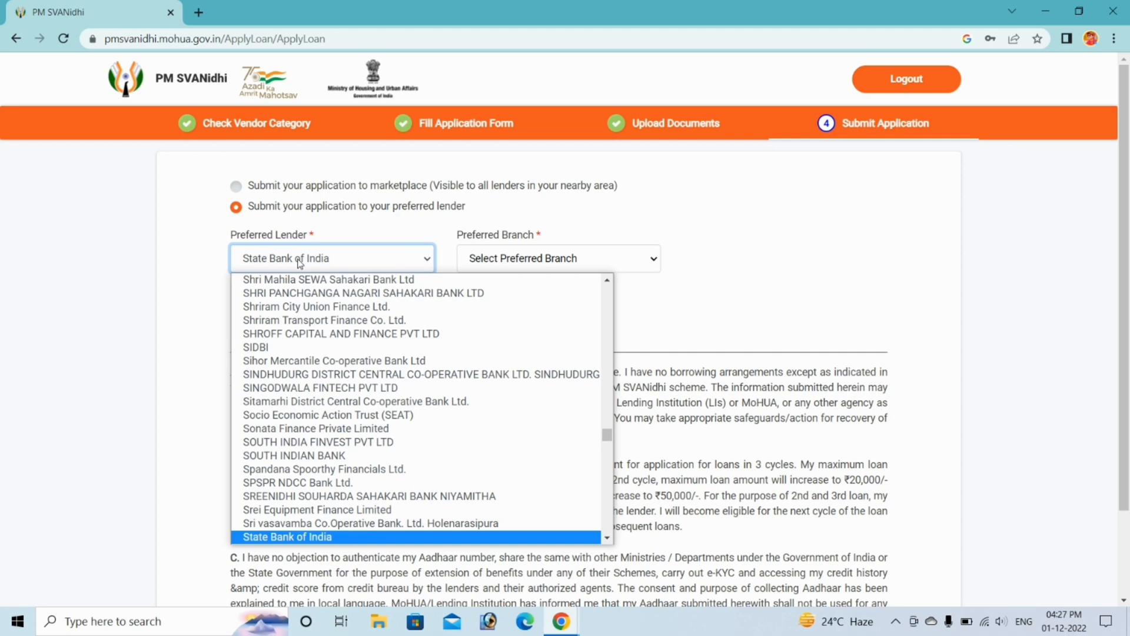
{"action": "key", "text": "Return"}
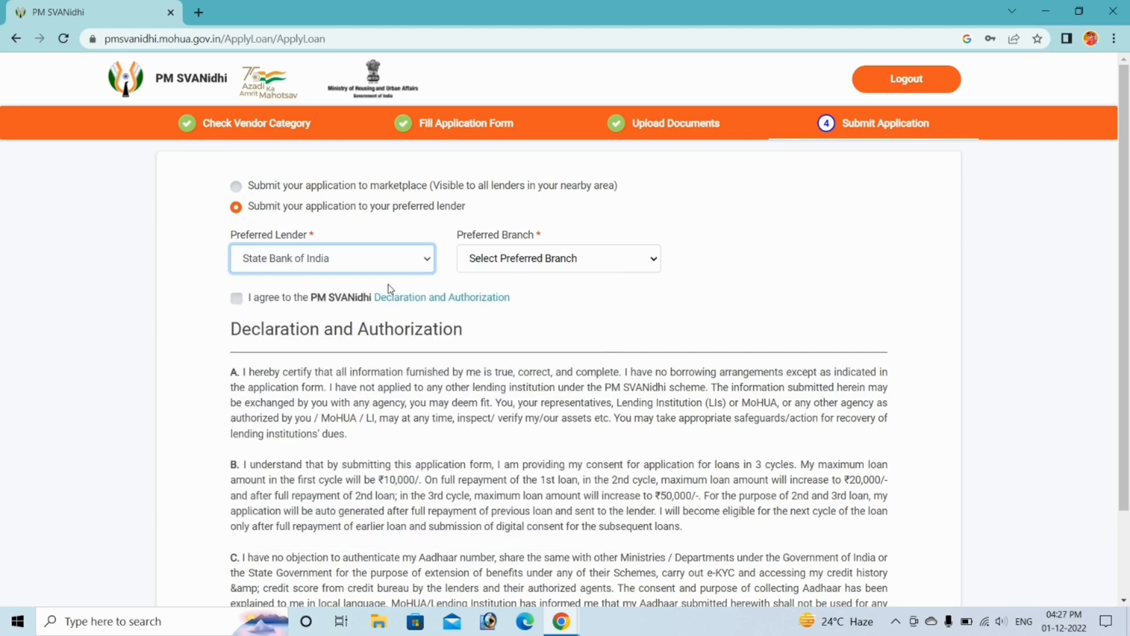
- Select branch SBIN0001145 : NAKUR and agree to the Declaration and Authorization
{"action": "left_click", "coordinate": [520, 259]}
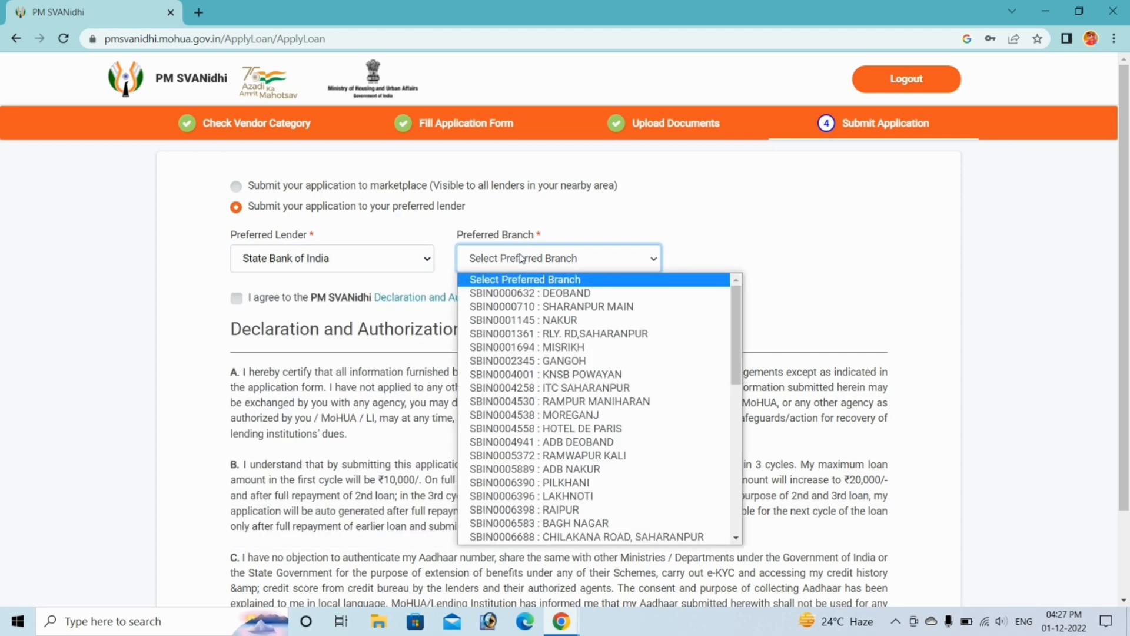
{"action": "scroll", "coordinate": [542, 434], "scroll_direction": "down", "scroll_amount": 3}
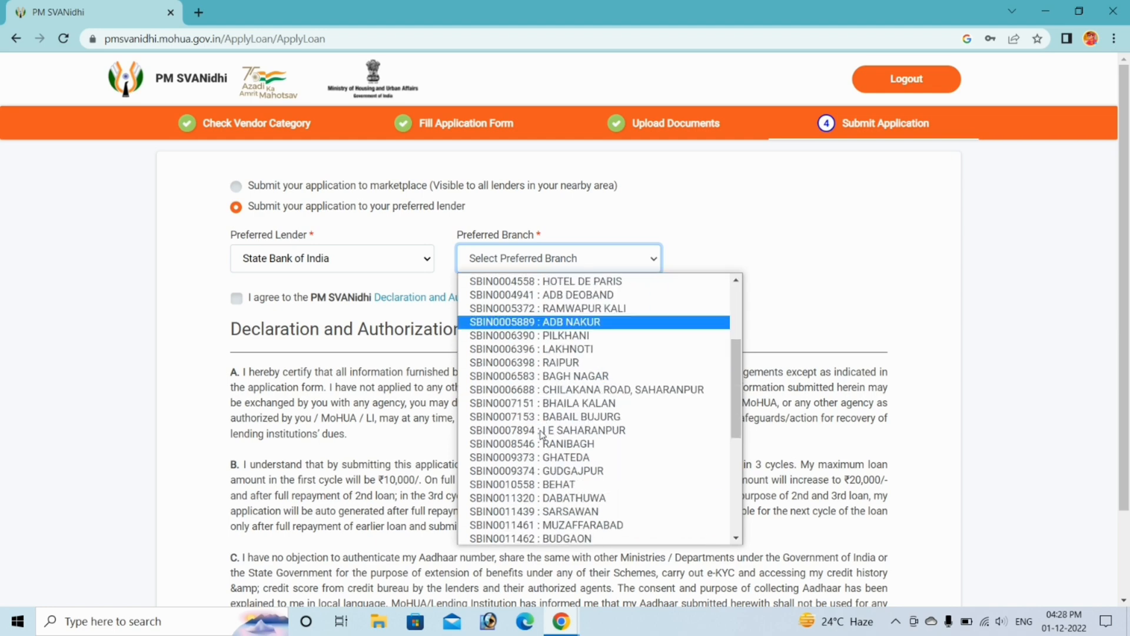
{"action": "left_click", "coordinate": [542, 443]}
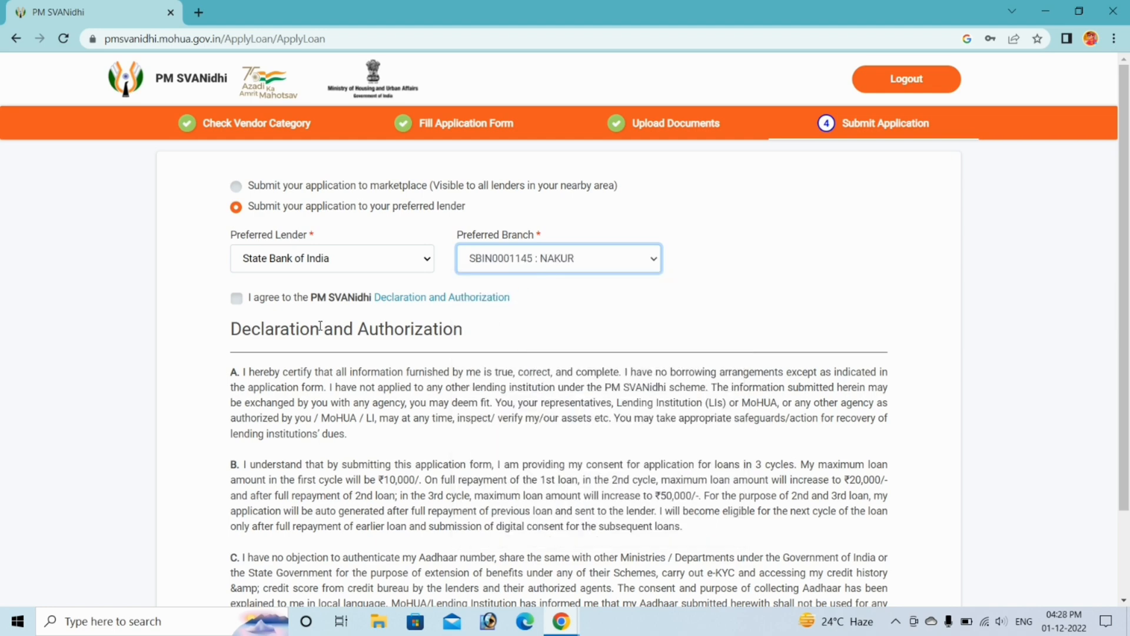
{"action": "left_click", "coordinate": [236, 299]}
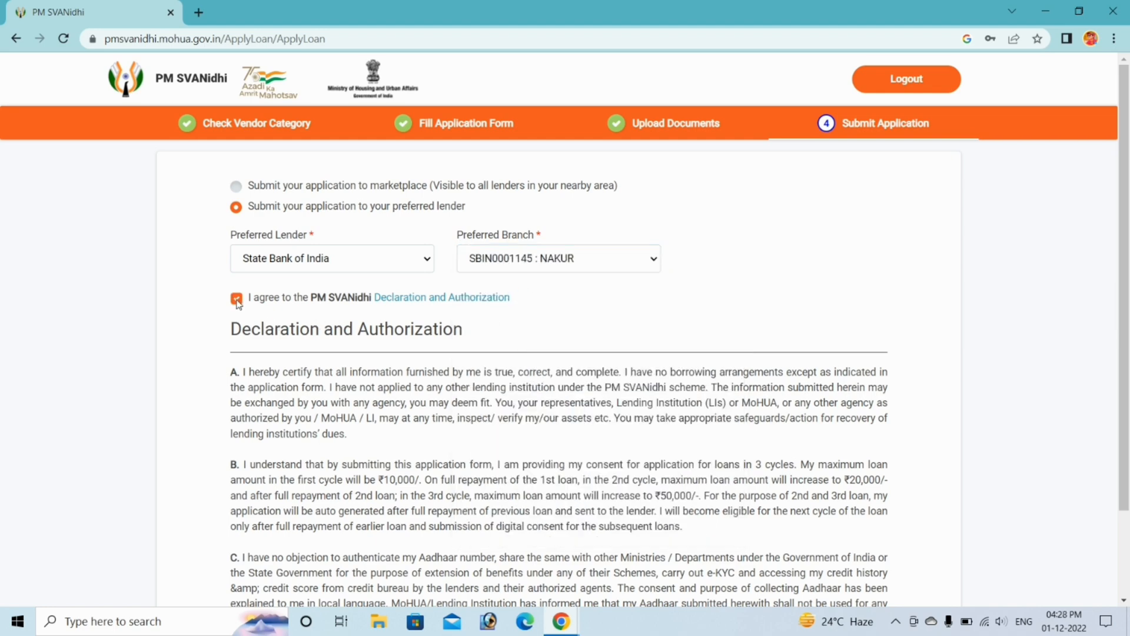
{"action": "scroll", "coordinate": [268, 362], "scroll_direction": "down", "scroll_amount": 2}
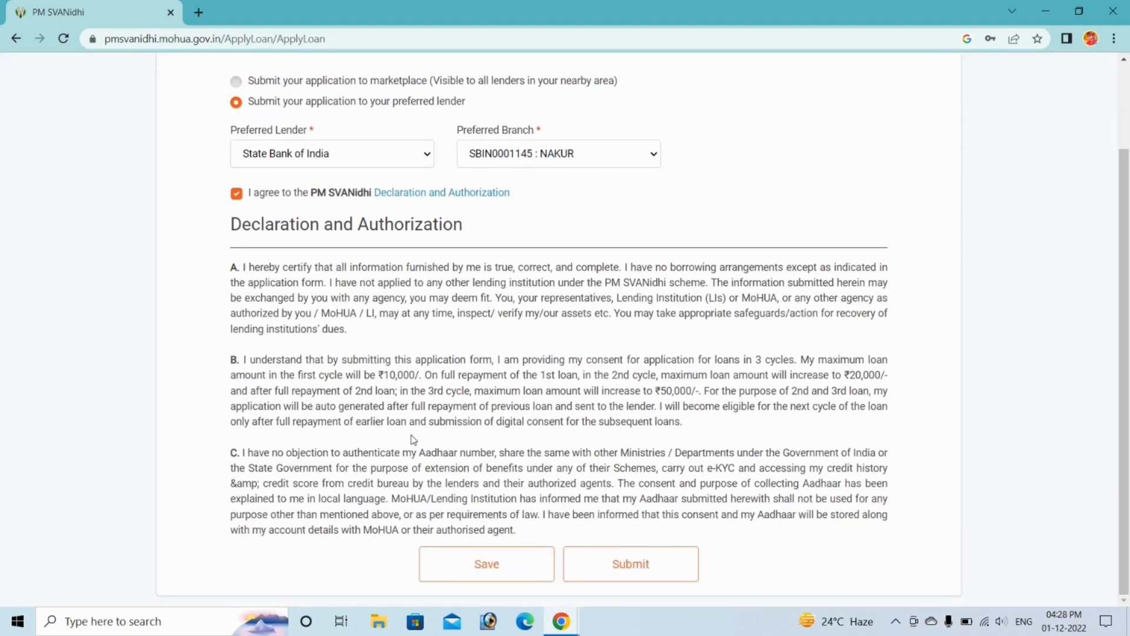
- Submit the application to State Bank of India, note its application number, and dismiss the confirmation
{"action": "left_click", "coordinate": [632, 564]}
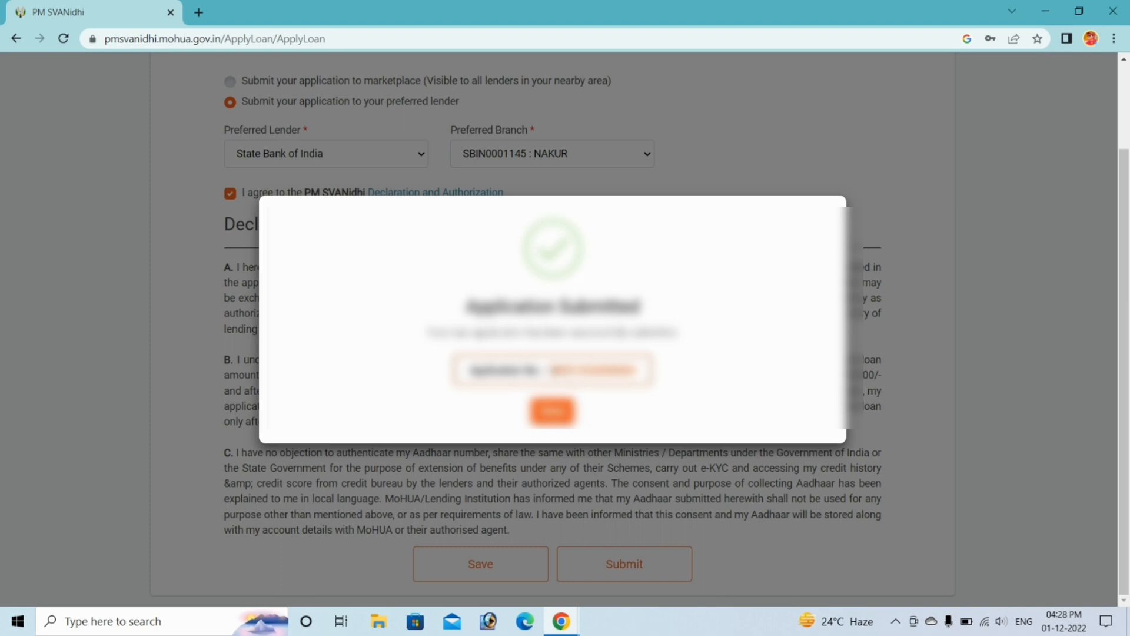
{"action": "left_click_drag", "start_coordinate": [552, 371], "coordinate": [645, 375]}
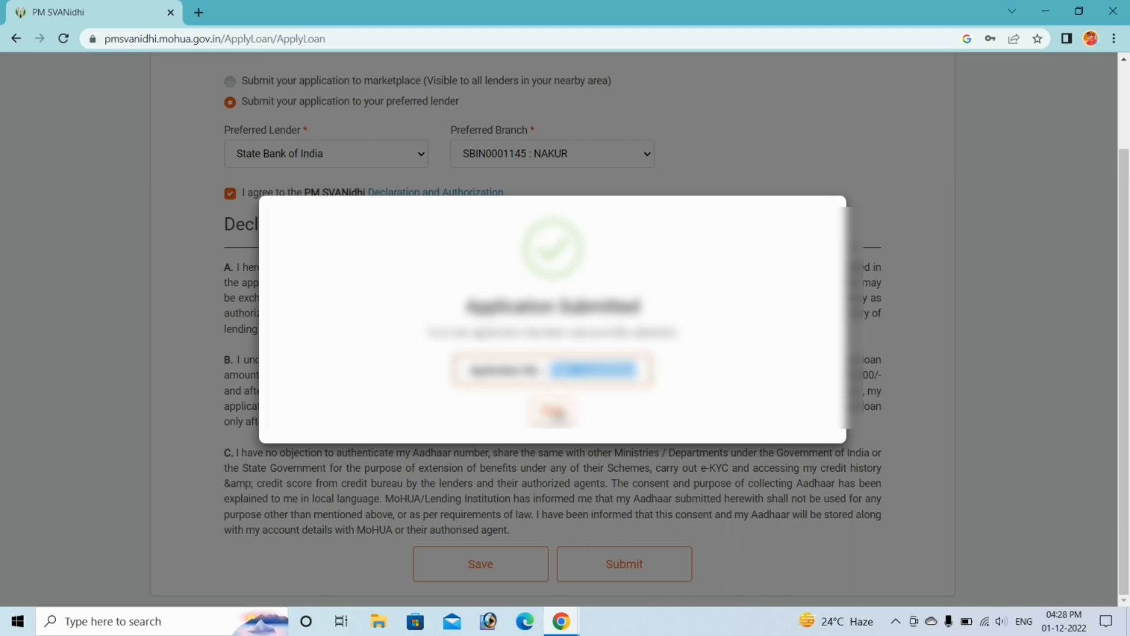
{"action": "left_click", "coordinate": [552, 412]}
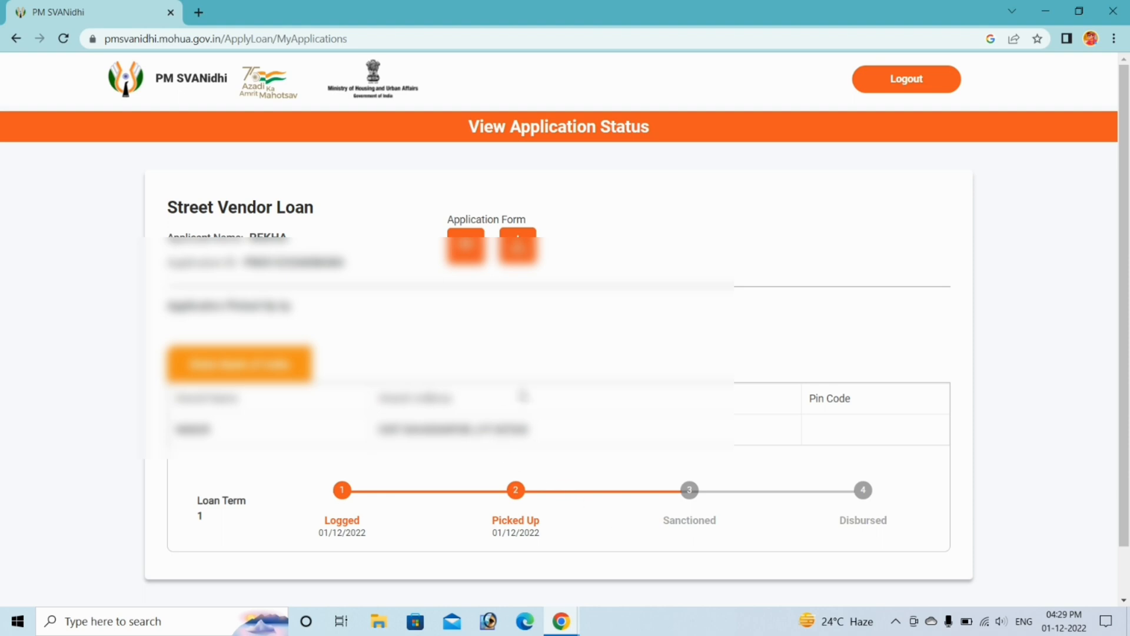
- Download the Application Form zip, view the form in a new tab, then close it
{"action": "left_click", "coordinate": [519, 247]}
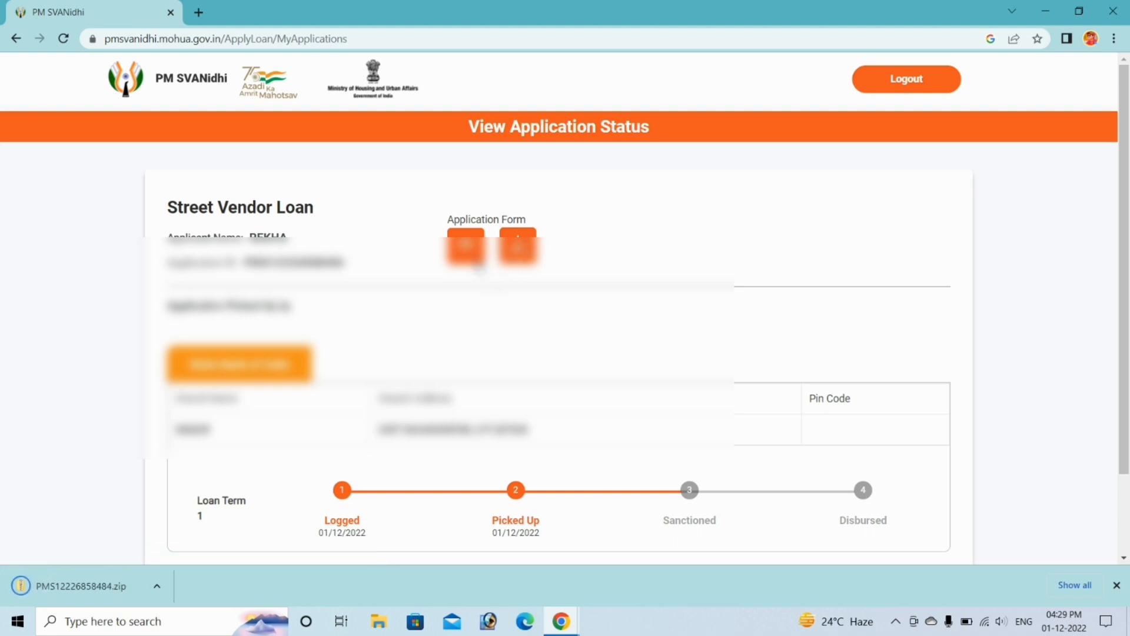
{"action": "left_click", "coordinate": [475, 255]}
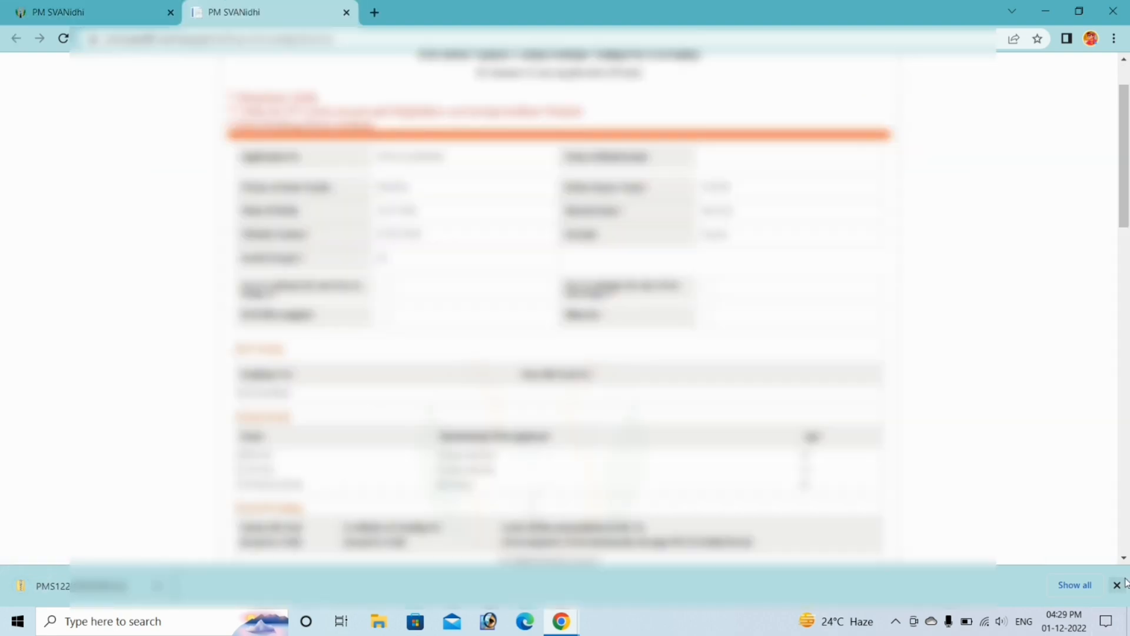
{"action": "left_click", "coordinate": [1117, 585]}
{"action": "scroll", "coordinate": [705, 478], "scroll_direction": "down", "scroll_amount": 7}
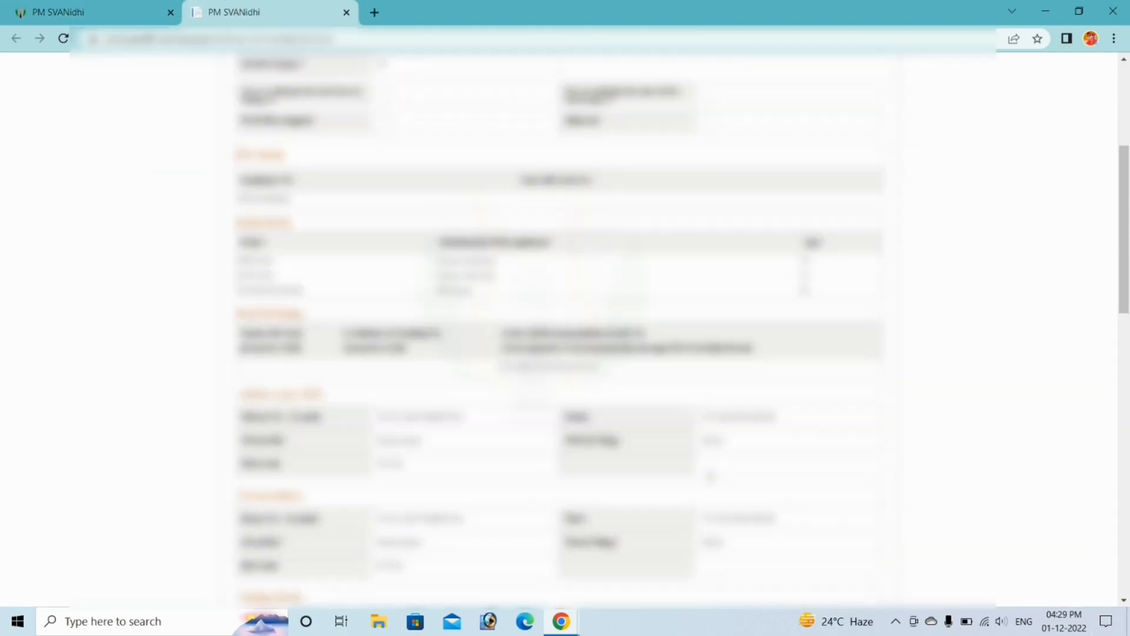
{"action": "scroll", "coordinate": [705, 478], "scroll_direction": "down", "scroll_amount": 8}
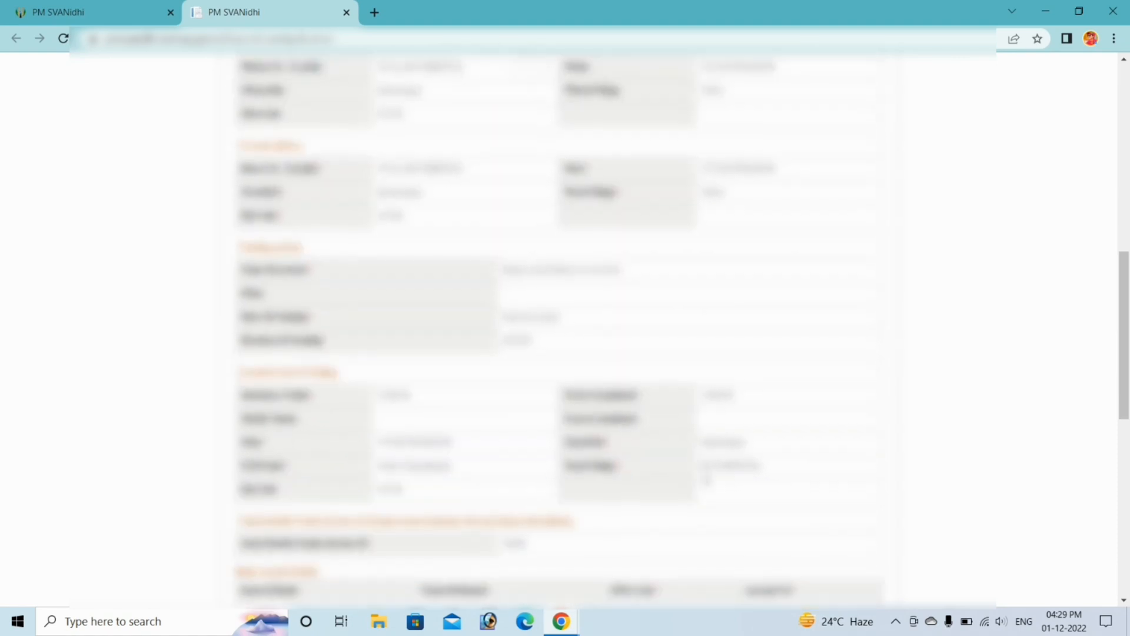
{"action": "scroll", "coordinate": [705, 478], "scroll_direction": "down", "scroll_amount": 1}
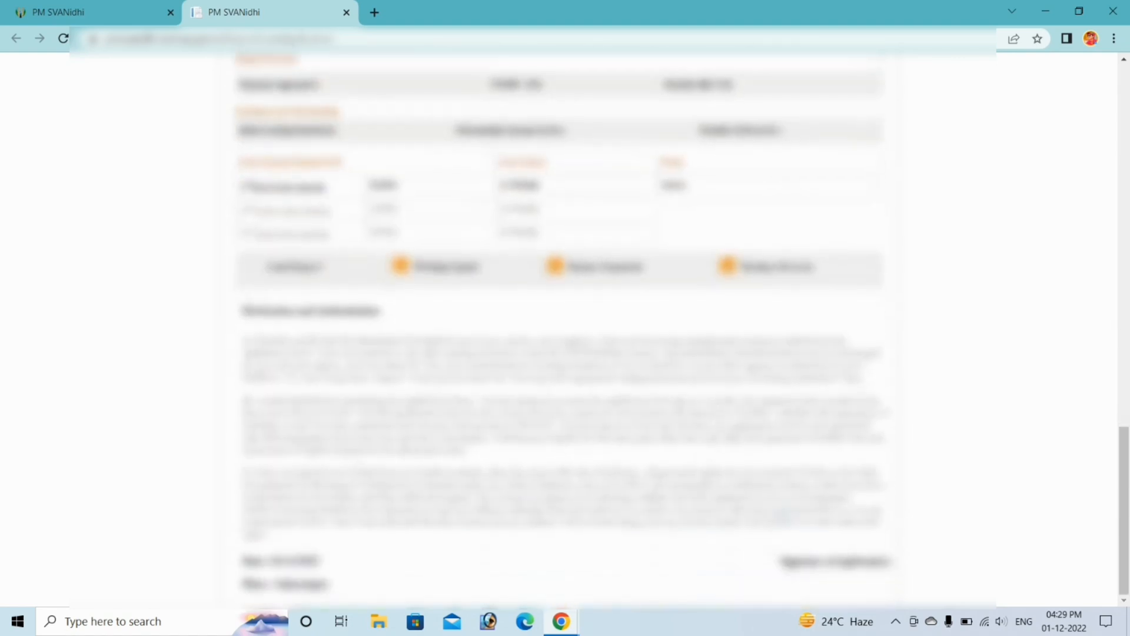
{"action": "scroll", "coordinate": [705, 479], "scroll_direction": "up", "scroll_amount": 10}
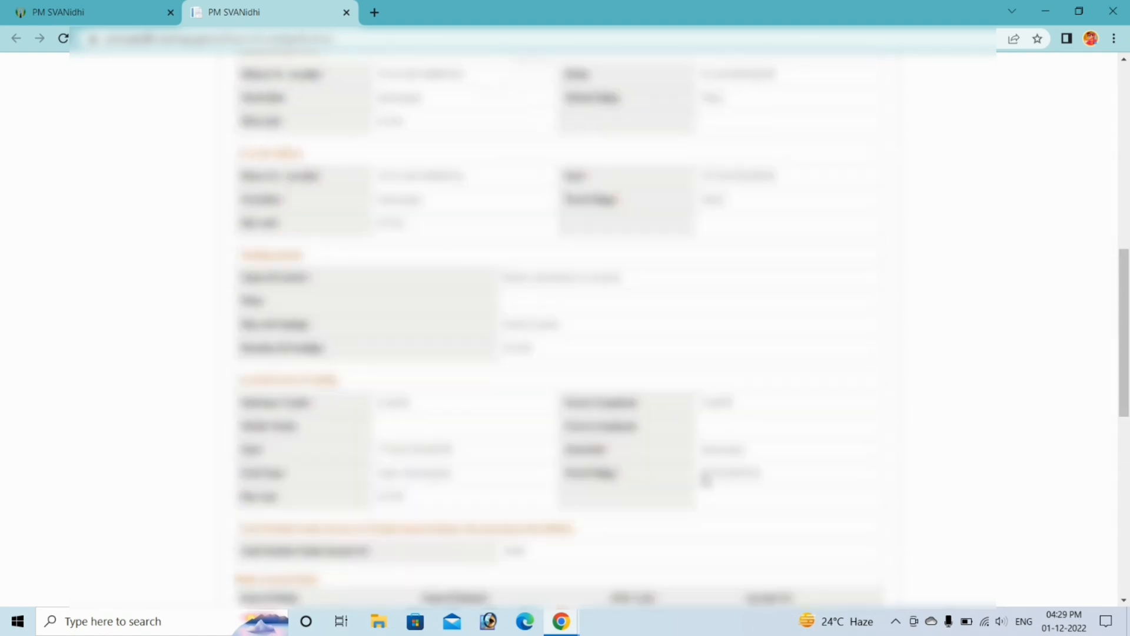
{"action": "scroll", "coordinate": [705, 478], "scroll_direction": "up", "scroll_amount": 3}
{"action": "key", "text": "ctrl+w"}
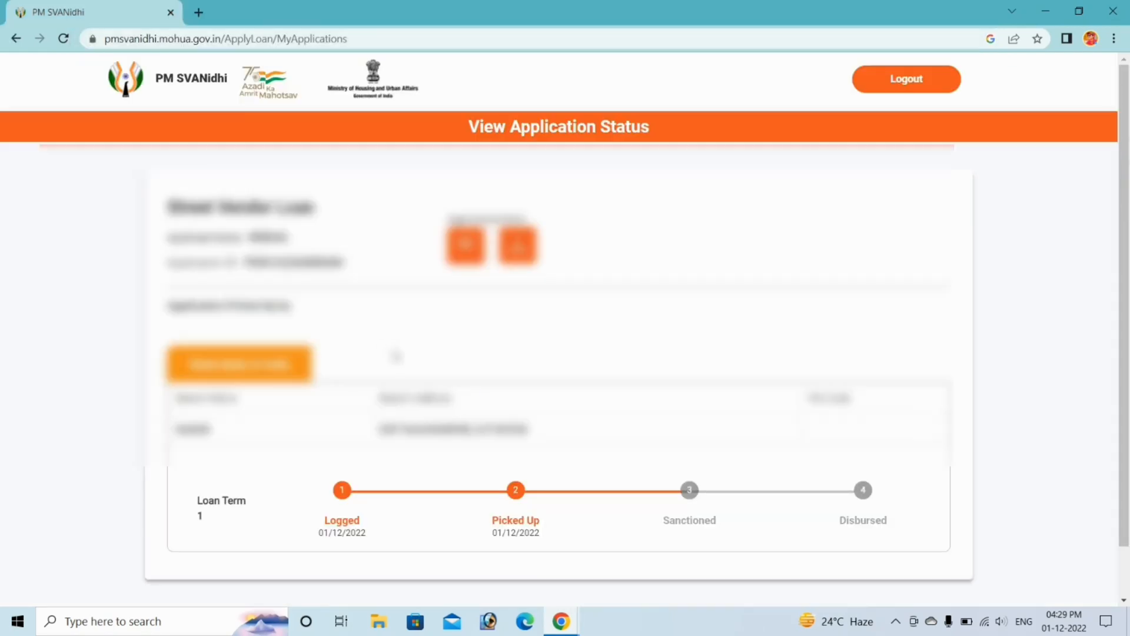